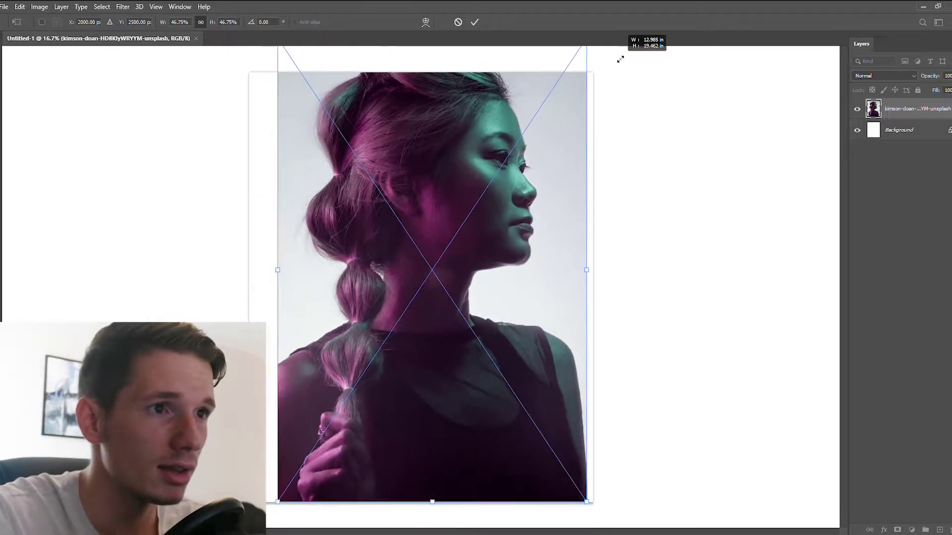
Step: Confirm the portrait's placement on the canvas and select the whole woman with a large Quick Selection brush
{"action": "key", "text": "Return"}
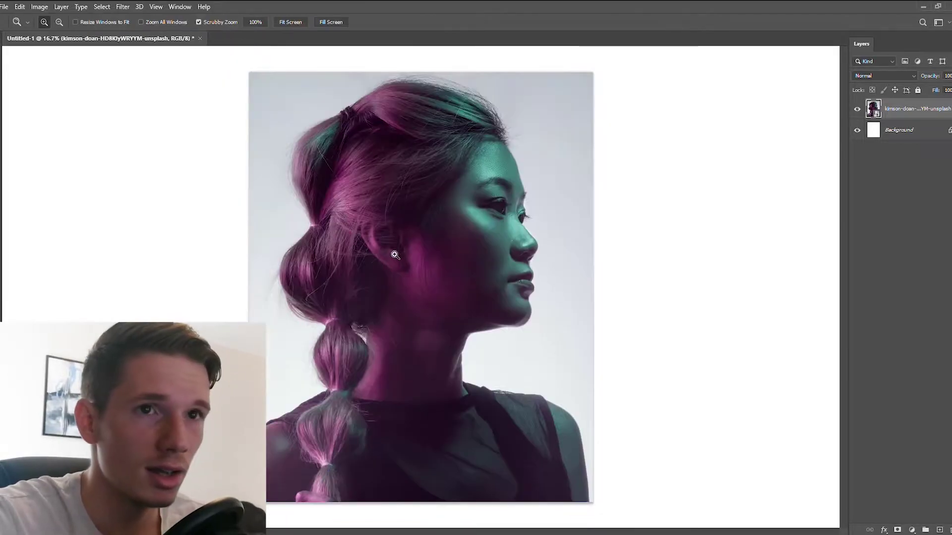
{"action": "key", "text": "w"}
{"action": "key", "text": "bracketright"}
{"action": "key", "text": "bracketright"}
{"action": "key", "text": "bracketright"}
{"action": "key", "text": "bracketright"}
{"action": "key", "text": "bracketright"}
{"action": "key", "text": "bracketright"}
{"action": "key", "text": "bracketright"}
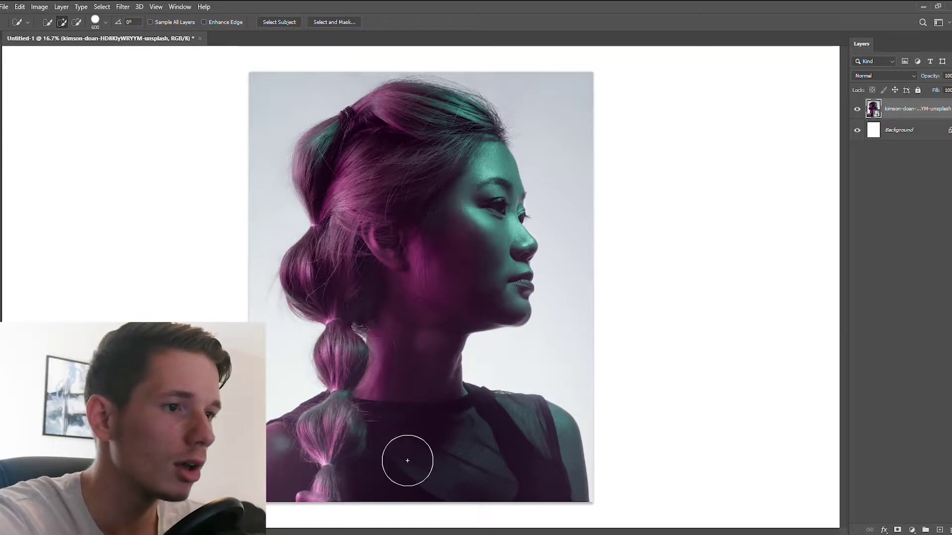
{"action": "key", "text": "bracketleft"}
{"action": "mouse_move", "coordinate": [408, 485]}
{"action": "left_mouse_down"}
{"action": "mouse_move", "coordinate": [286, 473]}
{"action": "mouse_move", "coordinate": [339, 454]}
{"action": "mouse_move", "coordinate": [406, 395]}
{"action": "mouse_move", "coordinate": [411, 256]}
{"action": "mouse_move", "coordinate": [368, 188]}
{"action": "mouse_move", "coordinate": [319, 164]}
{"action": "mouse_move", "coordinate": [333, 189]}
{"action": "left_mouse_up"}
Step: Open the selection in Select and Mask and refine the hair outline with an enlarged Refine Edge Brush
{"action": "left_click", "coordinate": [329, 24]}
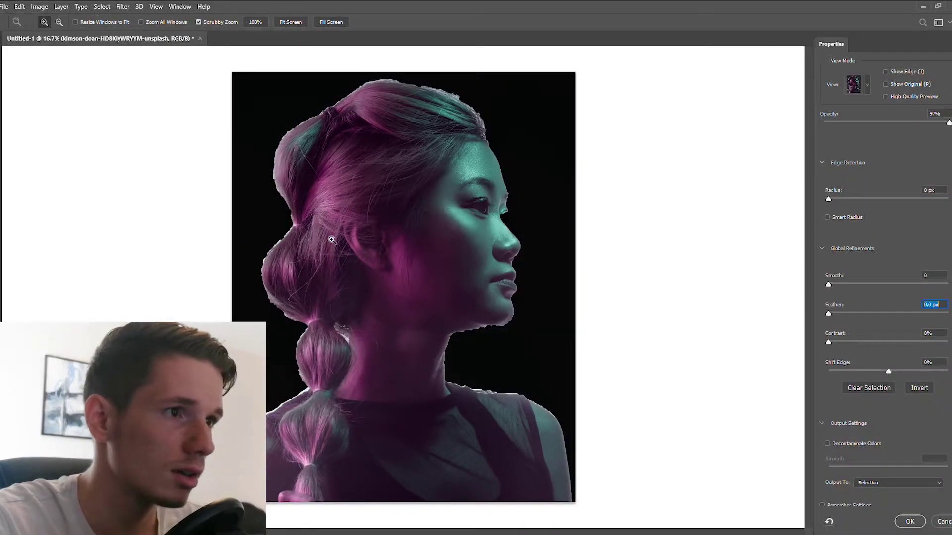
{"action": "key", "text": "r"}
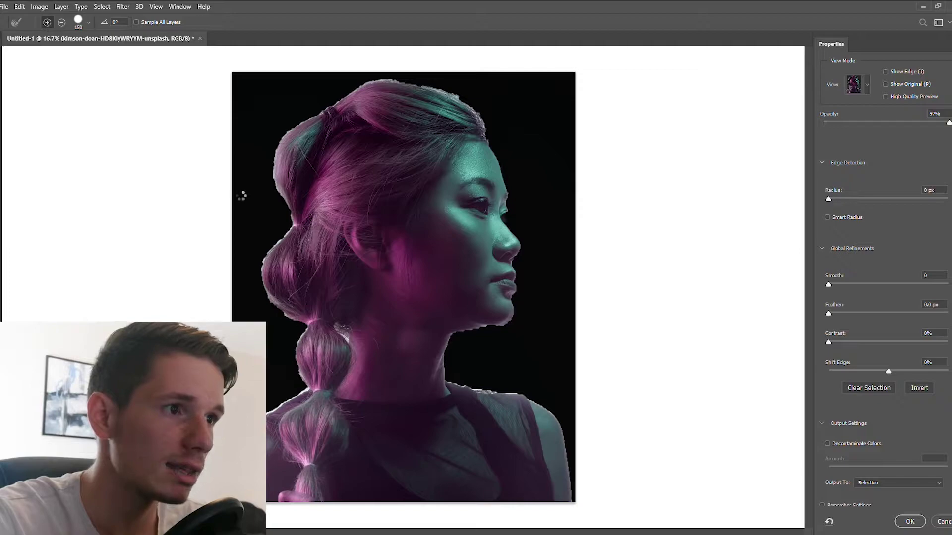
{"action": "key", "text": "bracketright"}
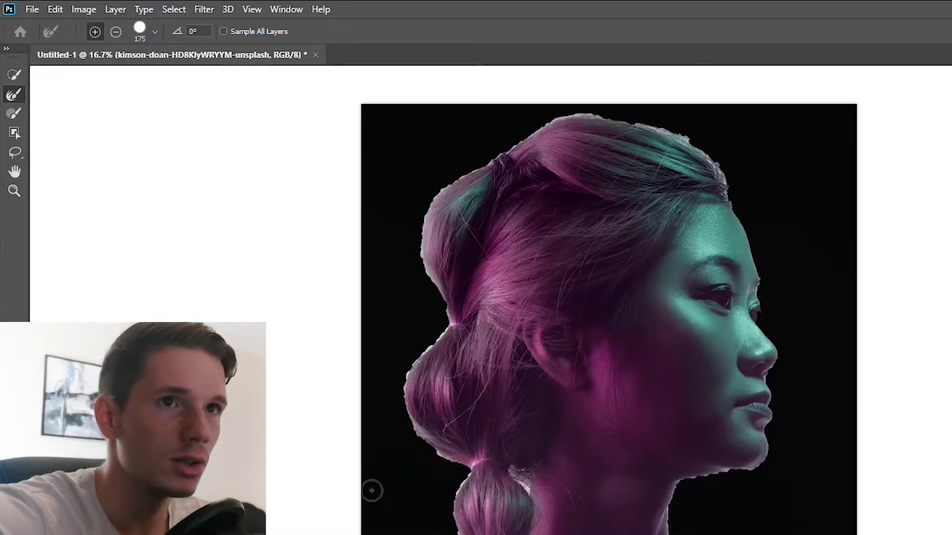
{"action": "key", "text": "bracketright"}
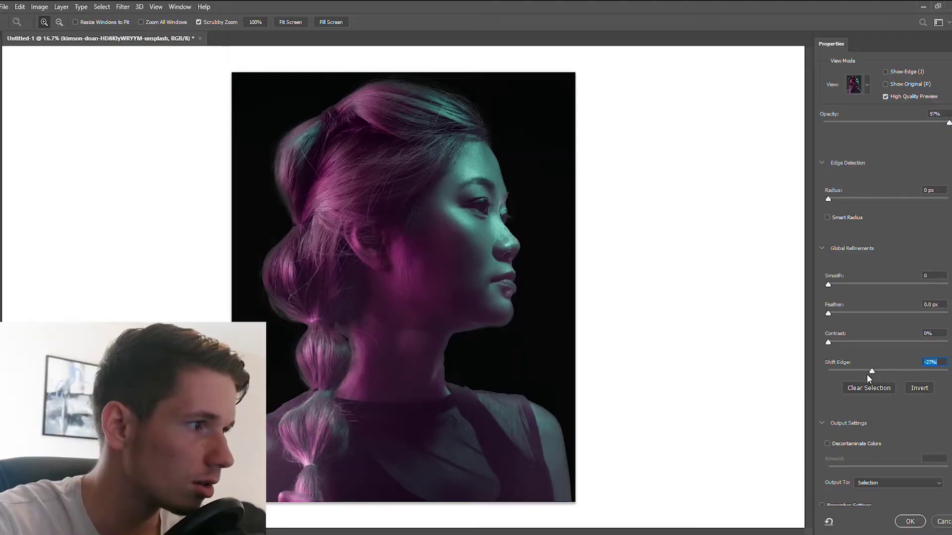
Step: Set Shift Edge to -31% and Contrast to 21%, then apply the refined selection to mask out the portrait's background
{"action": "left_click_drag", "start_coordinate": [871, 370], "coordinate": [869, 371]}
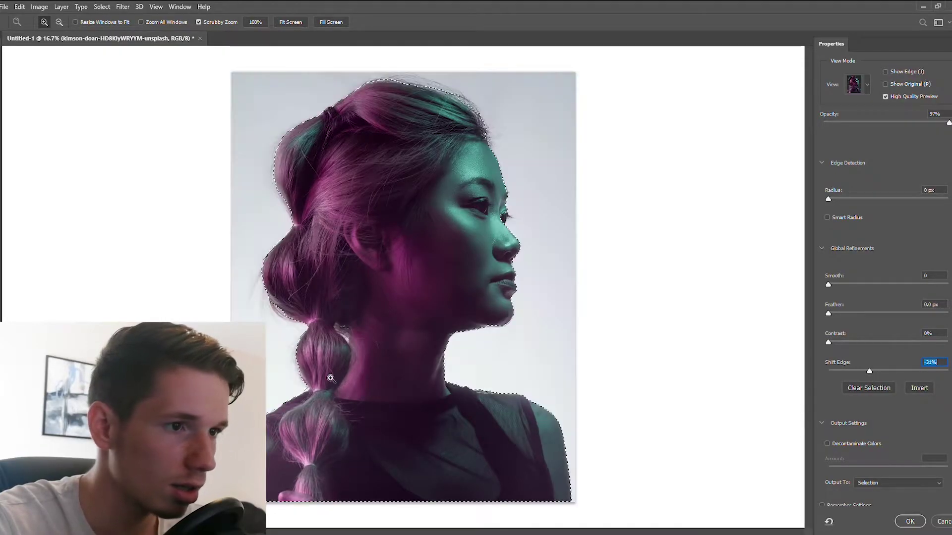
{"action": "left_click_drag", "start_coordinate": [409, 371], "coordinate": [418, 366]}
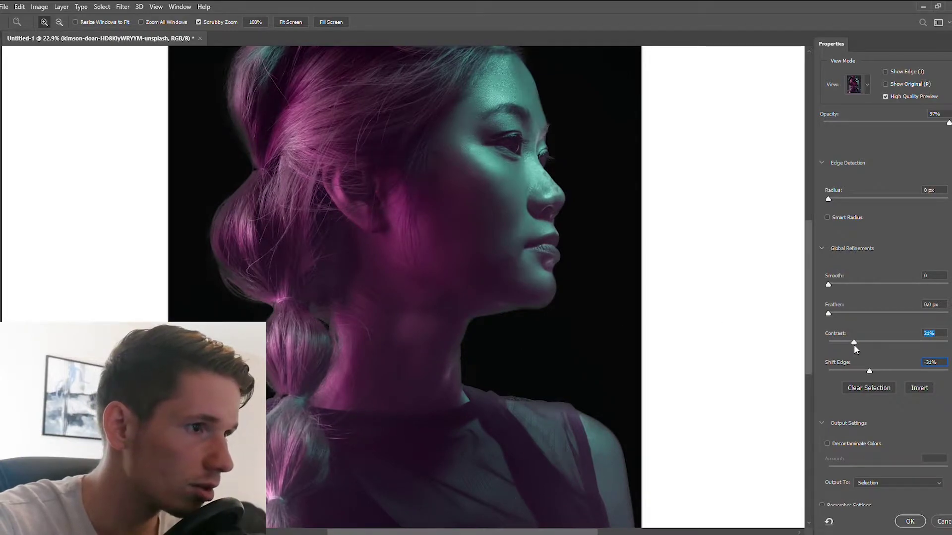
{"action": "left_click", "coordinate": [910, 521]}
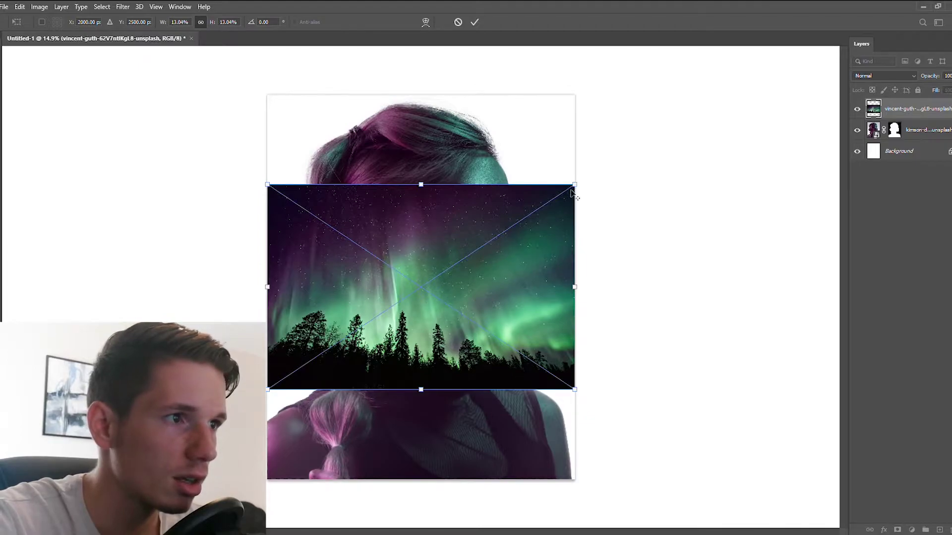
Step: Enlarge the placed aurora forest photo proportionally from its centre so it covers the whole canvas, and commit it
{"action": "left_click_drag", "start_coordinate": [574, 194], "coordinate": [725, 125]}
{"action": "key", "text": "Return"}
{"action": "key", "text": "z"}
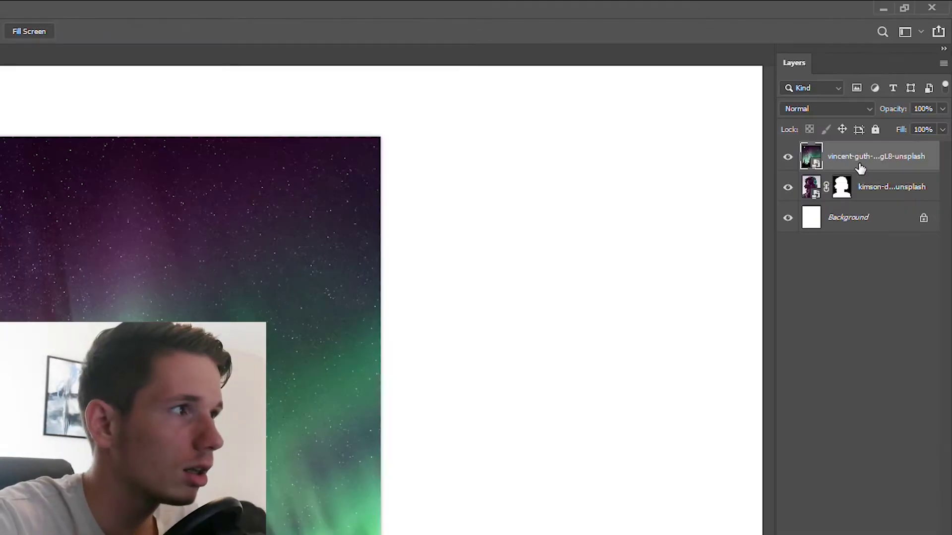
Step: Clip the aurora layer to the masked portrait layer beneath it
{"action": "left_click_drag", "start_coordinate": [865, 173], "coordinate": [864, 170]}
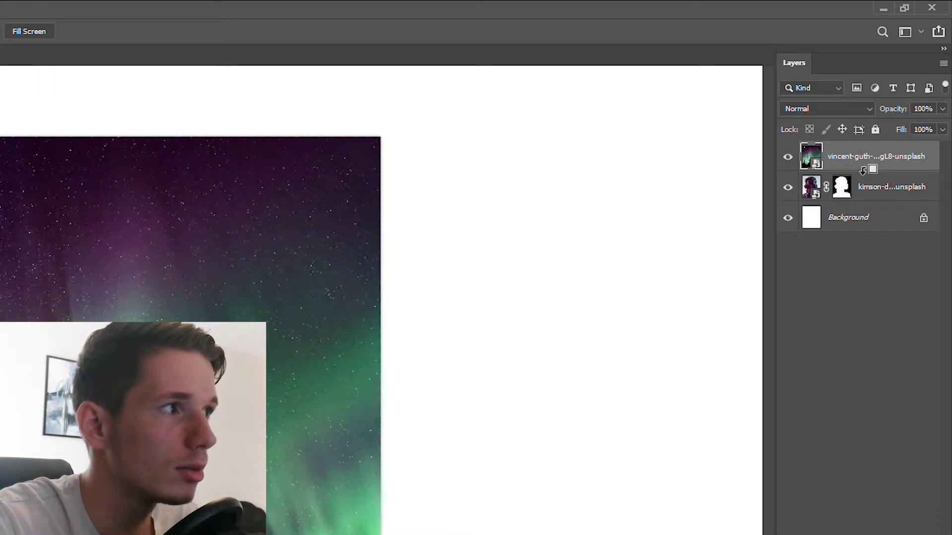
{"action": "left_click", "coordinate": [863, 170], "text": "alt"}
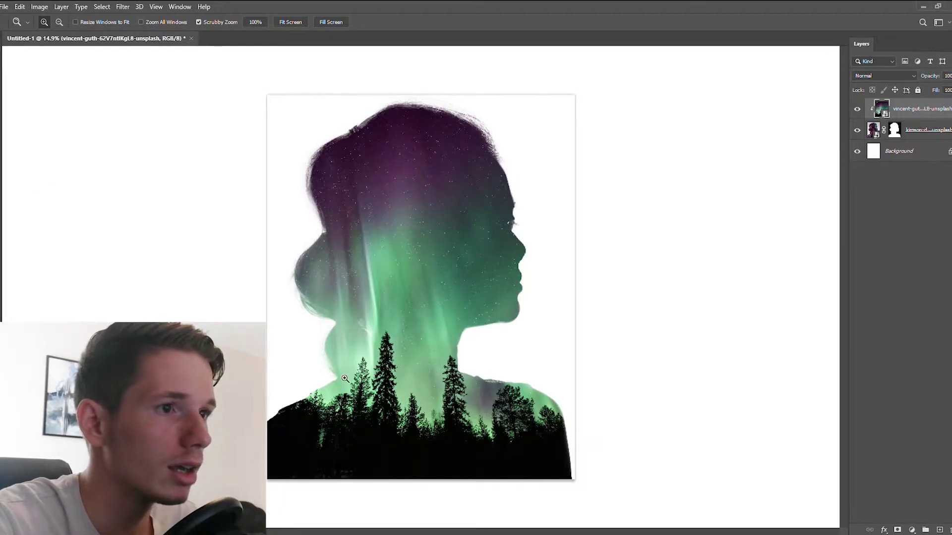
{"action": "left_click_drag", "start_coordinate": [477, 249], "coordinate": [493, 238]}
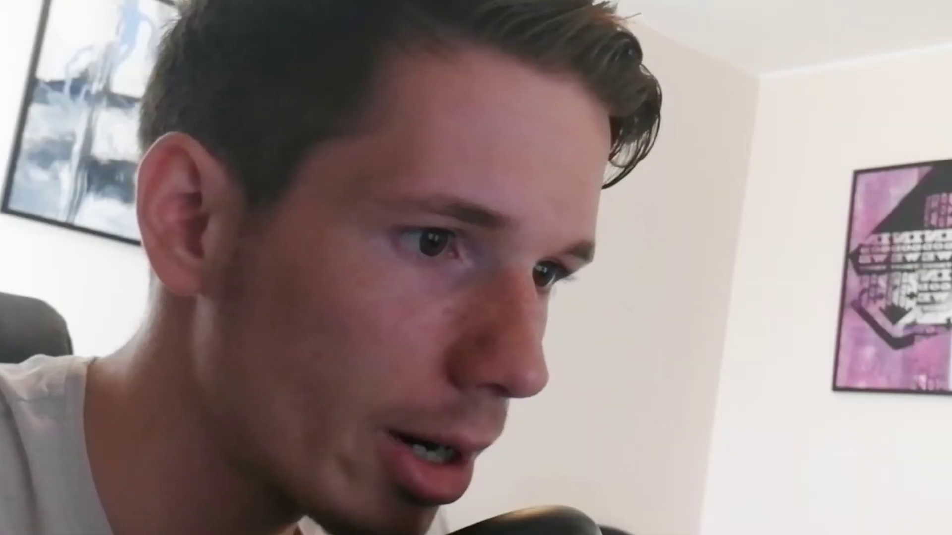
Step: Set the aurora layer's blend mode to Lighten
{"action": "left_click", "coordinate": [893, 76]}
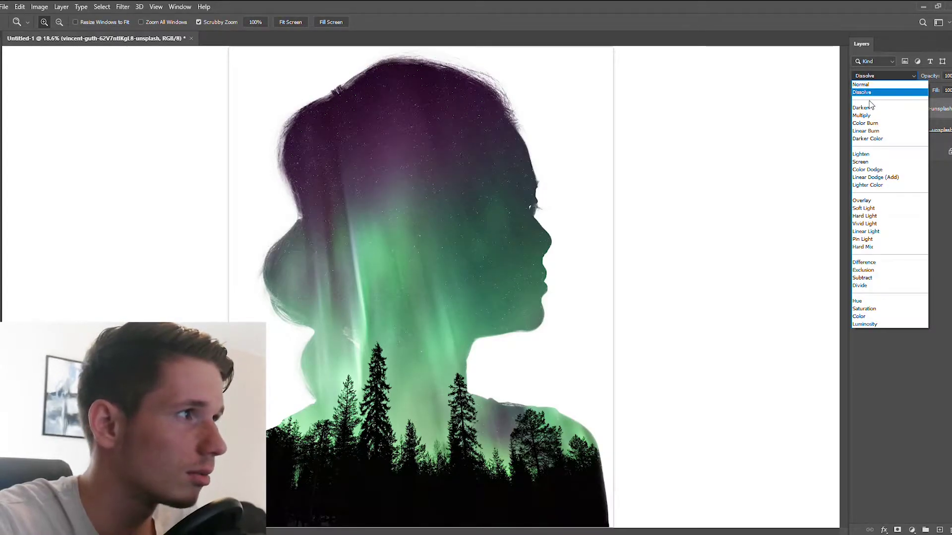
{"action": "left_click", "coordinate": [863, 78]}
{"action": "left_click", "coordinate": [882, 78]}
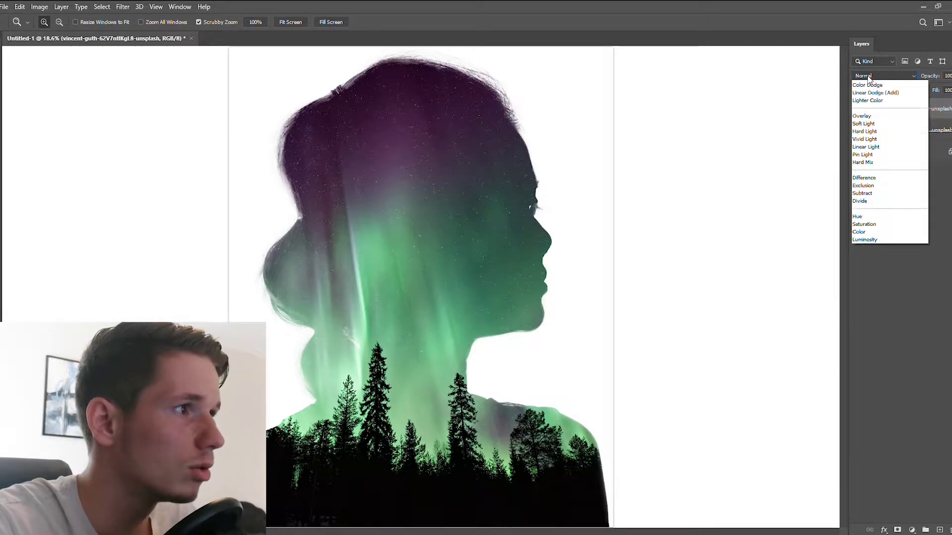
{"action": "left_click", "coordinate": [861, 154]}
{"action": "left_click_drag", "start_coordinate": [456, 260], "coordinate": [368, 213]}
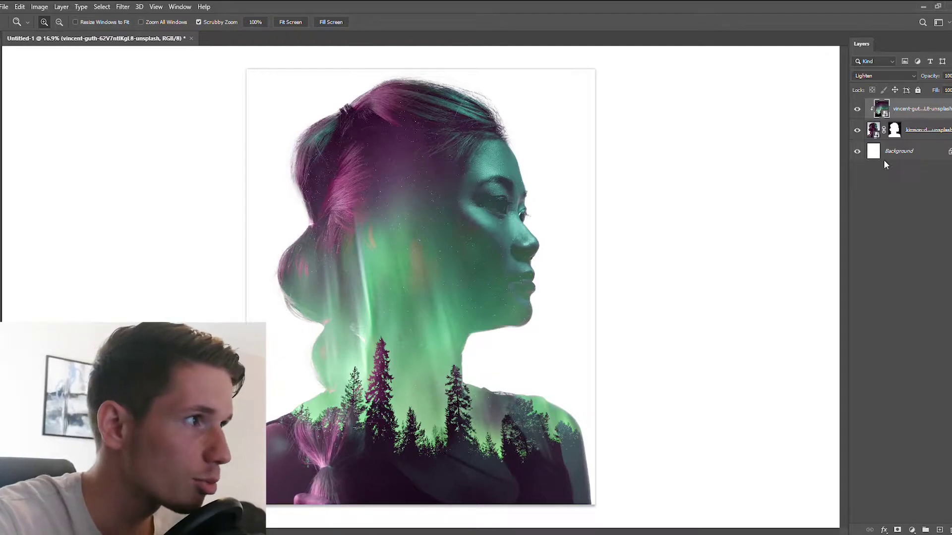
{"action": "left_click", "coordinate": [921, 138]}
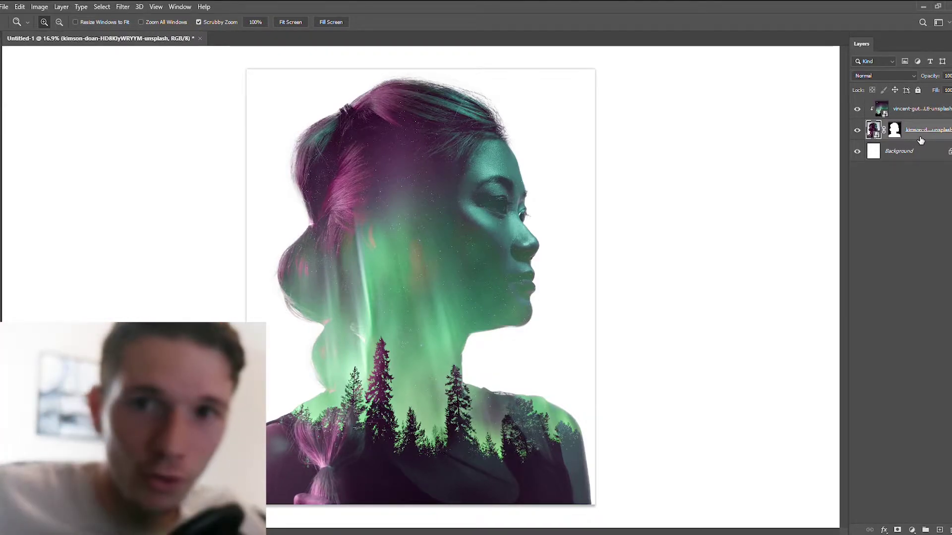
{"action": "key", "text": "ctrl+j"}
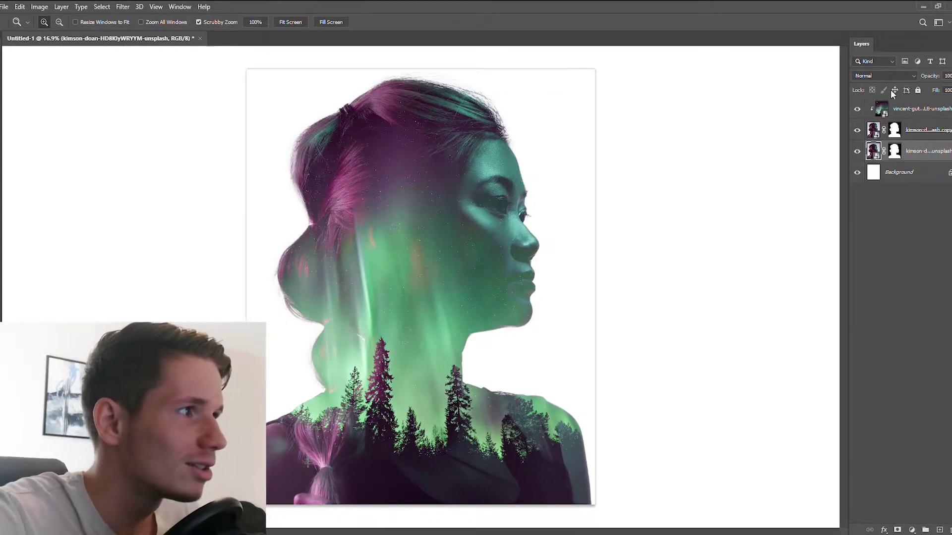
{"action": "key", "text": "ctrl+z"}
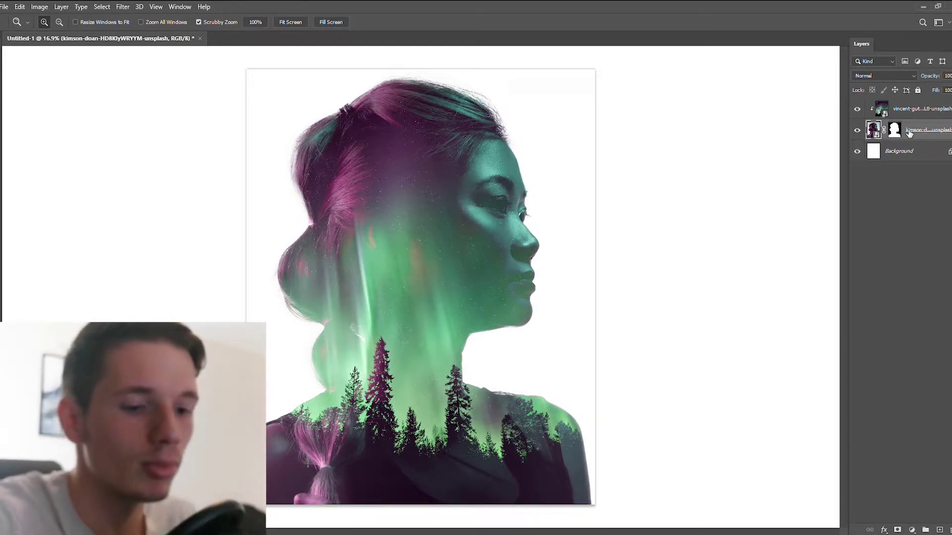
Step: Duplicate the masked portrait layer and delete the layer mask from the lower of the two portrait layers
{"action": "left_click_drag", "start_coordinate": [910, 133], "coordinate": [919, 152]}
{"action": "left_click", "coordinate": [920, 152]}
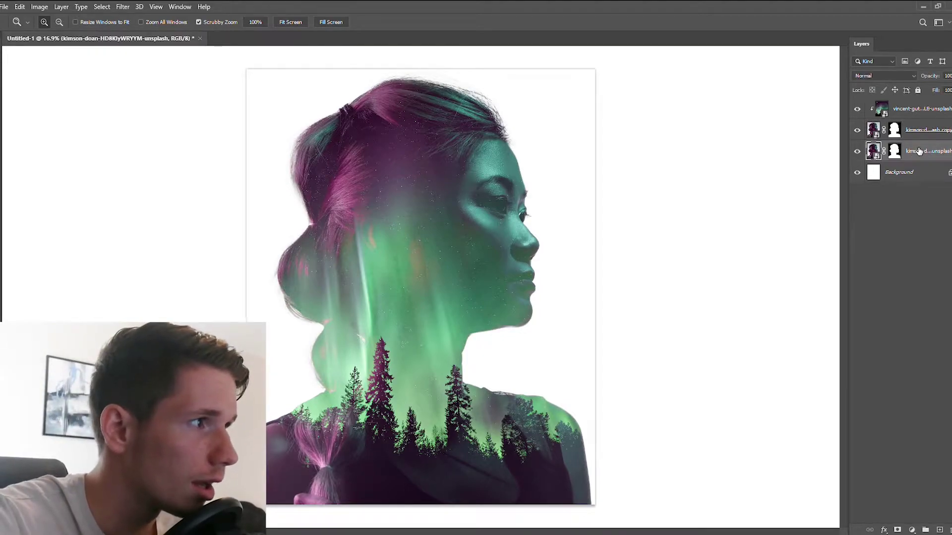
{"action": "left_click", "coordinate": [895, 152]}
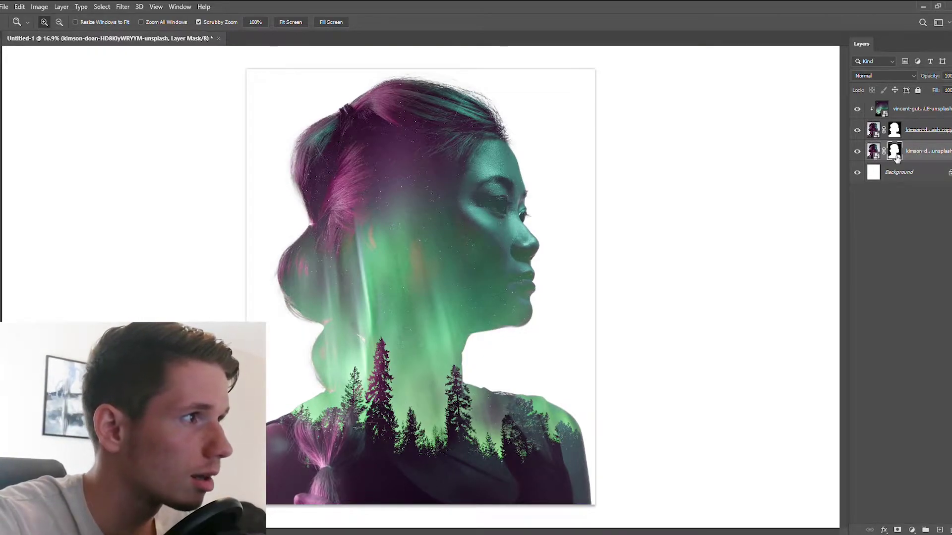
{"action": "right_click", "coordinate": [897, 156]}
{"action": "left_click", "coordinate": [838, 177]}
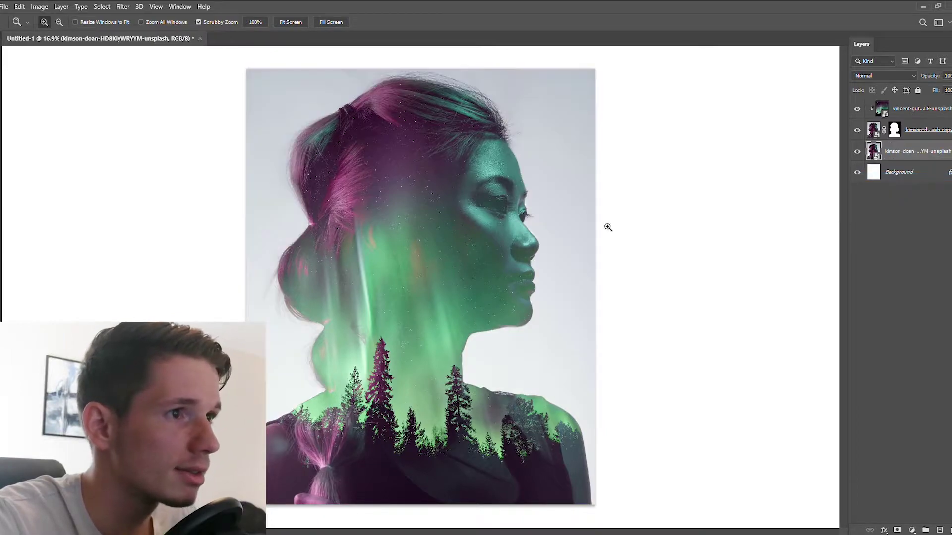
Step: Select the aurora layer and add a white layer mask to it
{"action": "scroll", "coordinate": [304, 239], "scroll_direction": "up", "scroll_amount": 5}
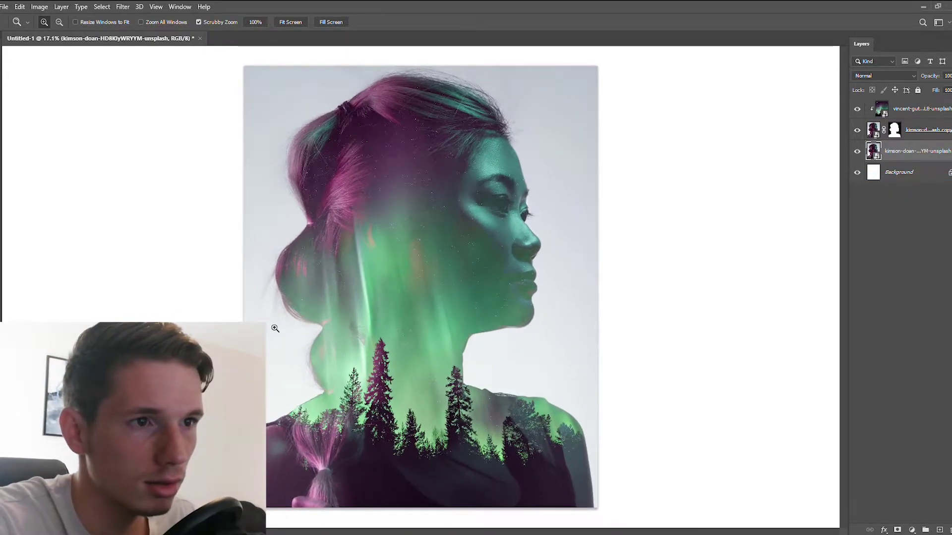
{"action": "scroll", "coordinate": [297, 238], "scroll_direction": "down", "scroll_amount": 5}
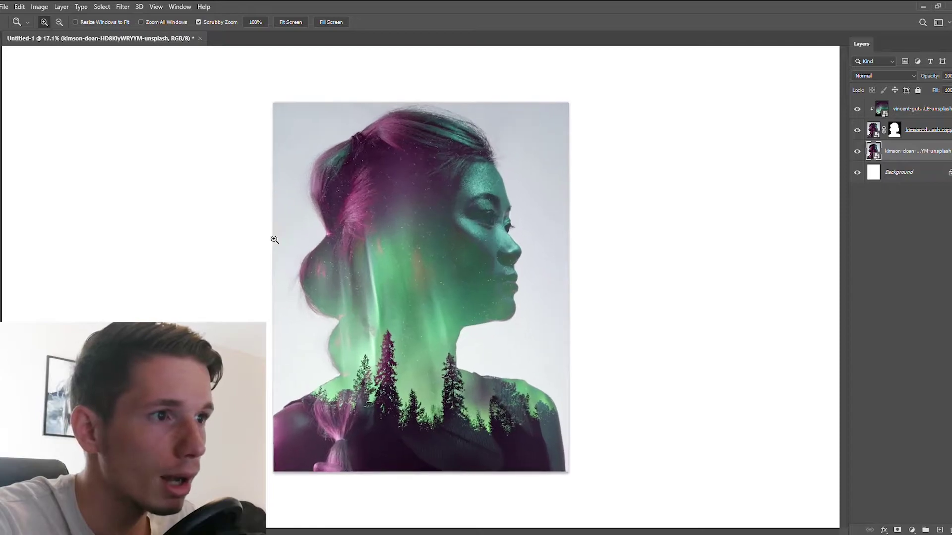
{"action": "scroll", "coordinate": [278, 237], "scroll_direction": "up", "scroll_amount": 3}
{"action": "key", "text": "alt+]"}
{"action": "key", "text": "alt+]"}
{"action": "scroll", "coordinate": [307, 213], "scroll_direction": "down", "scroll_amount": 2}
{"action": "scroll", "coordinate": [347, 176], "scroll_direction": "up", "scroll_amount": 1}
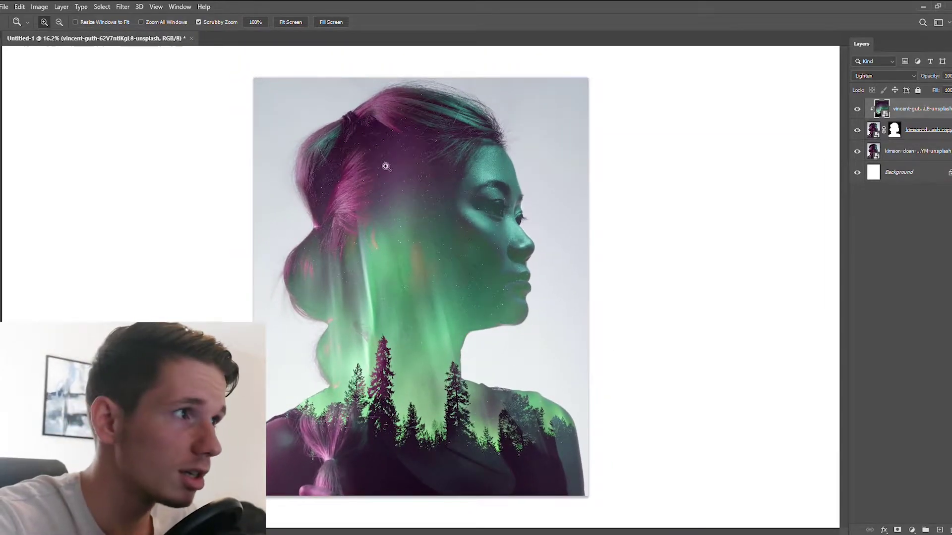
{"action": "scroll", "coordinate": [488, 167], "scroll_direction": "up", "scroll_amount": 2}
{"action": "scroll", "coordinate": [490, 167], "scroll_direction": "down", "scroll_amount": 1}
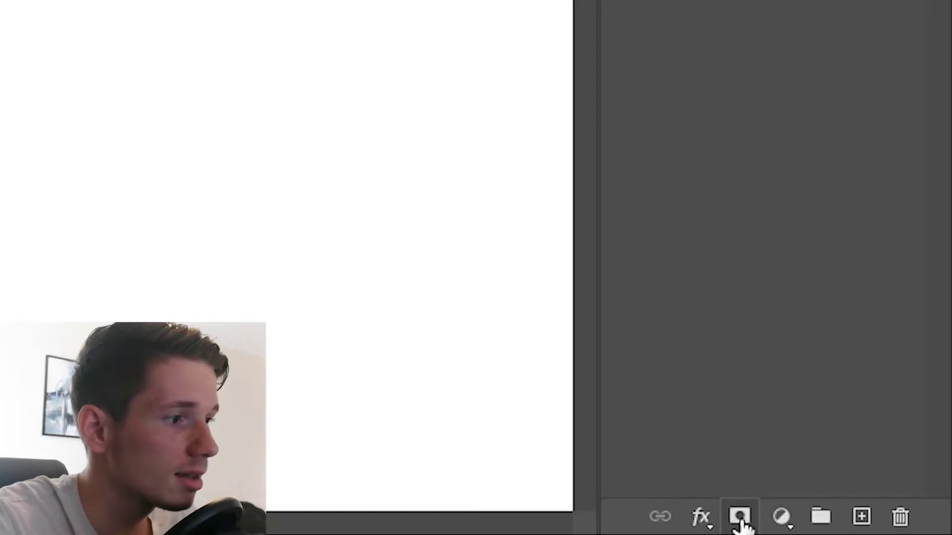
{"action": "left_click", "coordinate": [897, 530]}
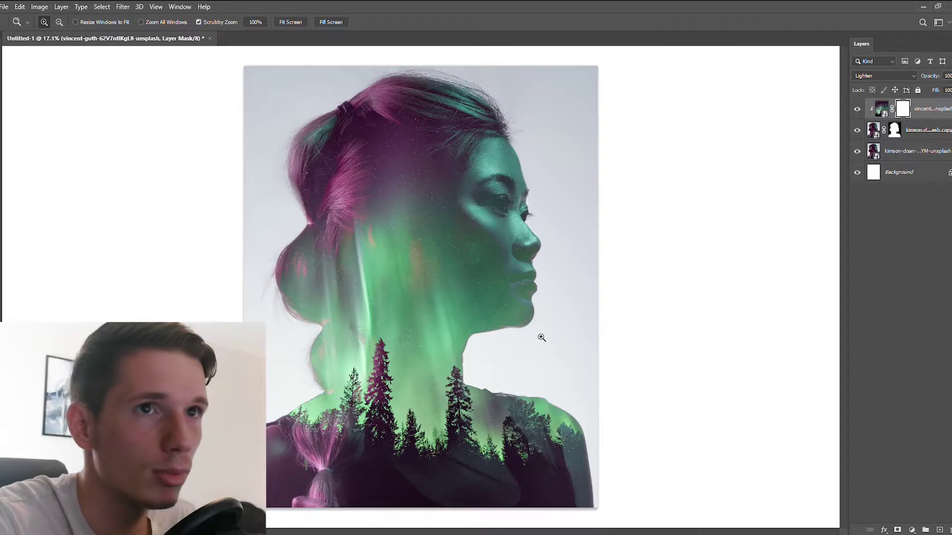
Step: Set up the Brush tool with a soft round tip of 1100 px from the General Brushes
{"action": "key", "text": "b"}
{"action": "left_click", "coordinate": [56, 22]}
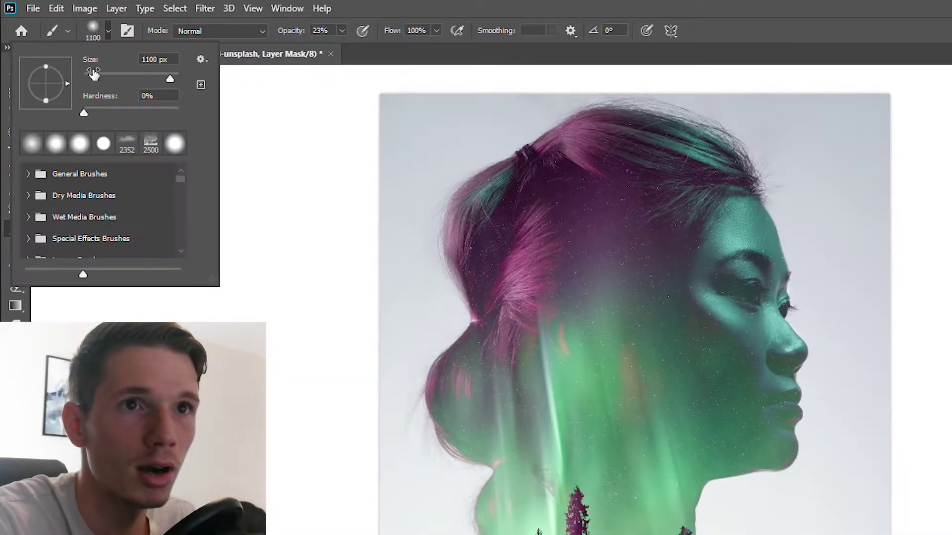
{"action": "left_click", "coordinate": [27, 175]}
{"action": "left_click", "coordinate": [99, 209]}
{"action": "key", "text": "Return"}
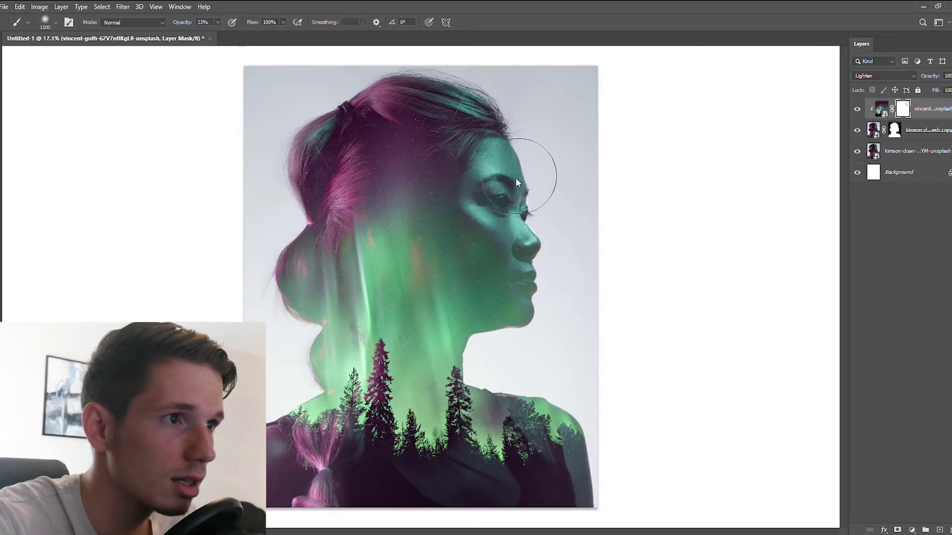
Step: Set the brush opacity to 100%, paint over the face on the aurora layer's mask, and undo the last strokes
{"action": "key", "text": "0"}
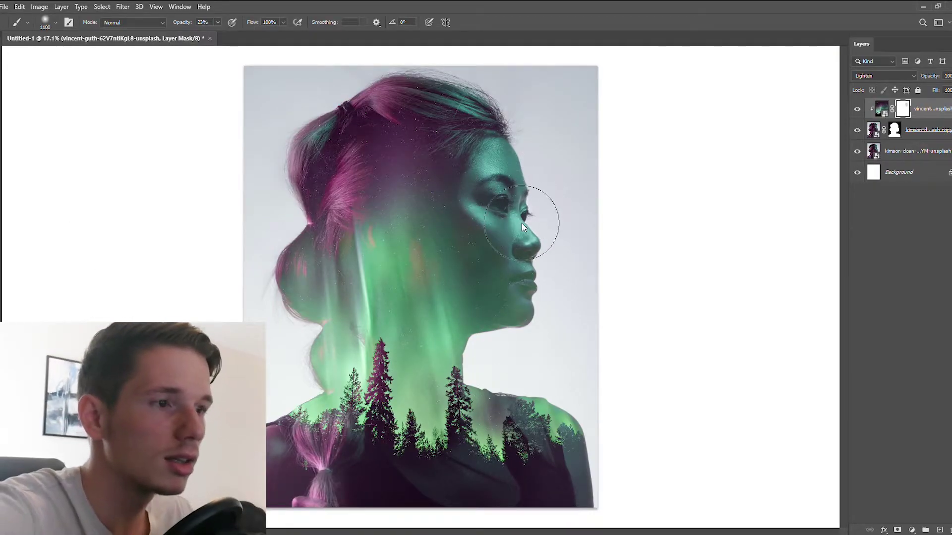
{"action": "mouse_move", "coordinate": [507, 192]}
{"action": "left_mouse_down"}
{"action": "mouse_move", "coordinate": [455, 323]}
{"action": "mouse_move", "coordinate": [462, 181]}
{"action": "mouse_move", "coordinate": [448, 290]}
{"action": "mouse_move", "coordinate": [412, 98]}
{"action": "mouse_move", "coordinate": [404, 181]}
{"action": "mouse_move", "coordinate": [422, 252]}
{"action": "left_mouse_up"}
{"action": "key", "text": "ctrl+z"}
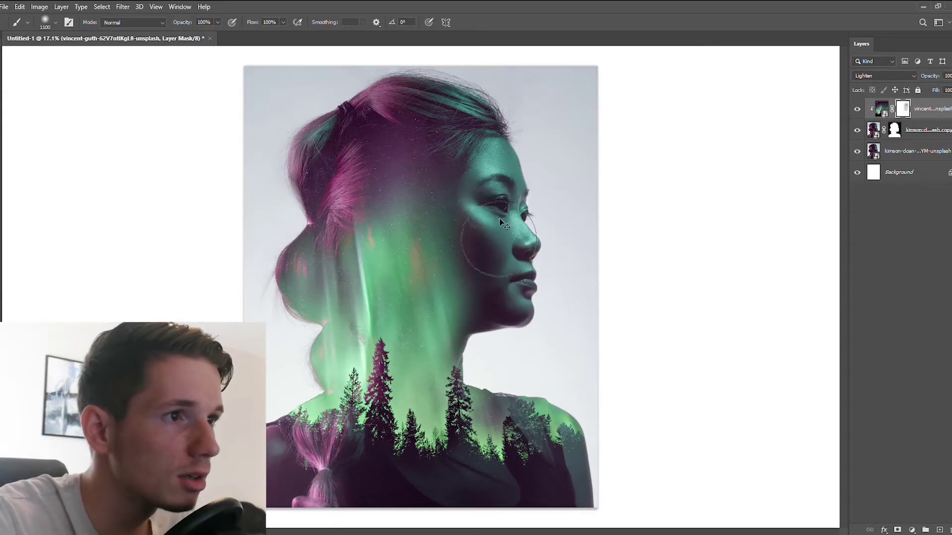
{"action": "key", "text": "ctrl+z"}
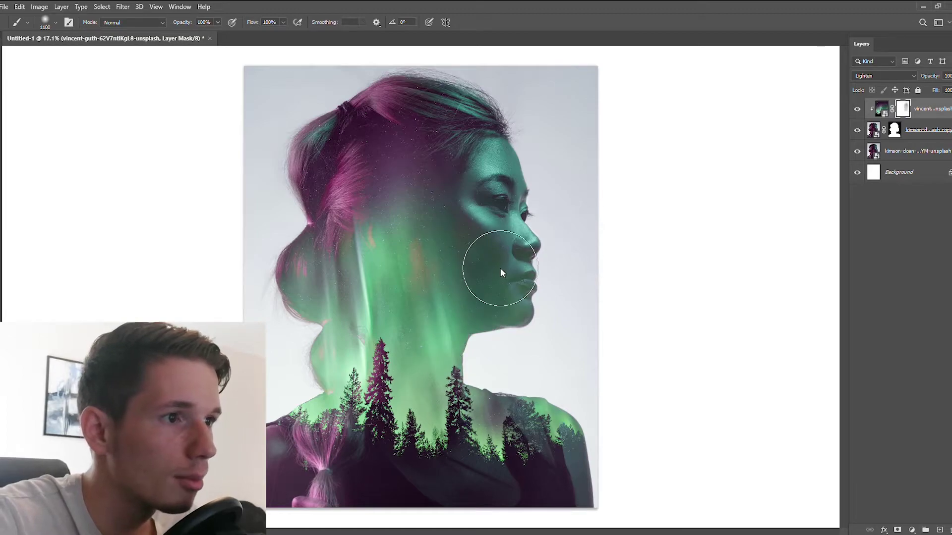
Step: Delete the layer mask from the aurora layer
{"action": "key", "text": "z"}
{"action": "left_click_drag", "start_coordinate": [408, 234], "coordinate": [399, 237]}
{"action": "left_click_drag", "start_coordinate": [451, 203], "coordinate": [514, 189]}
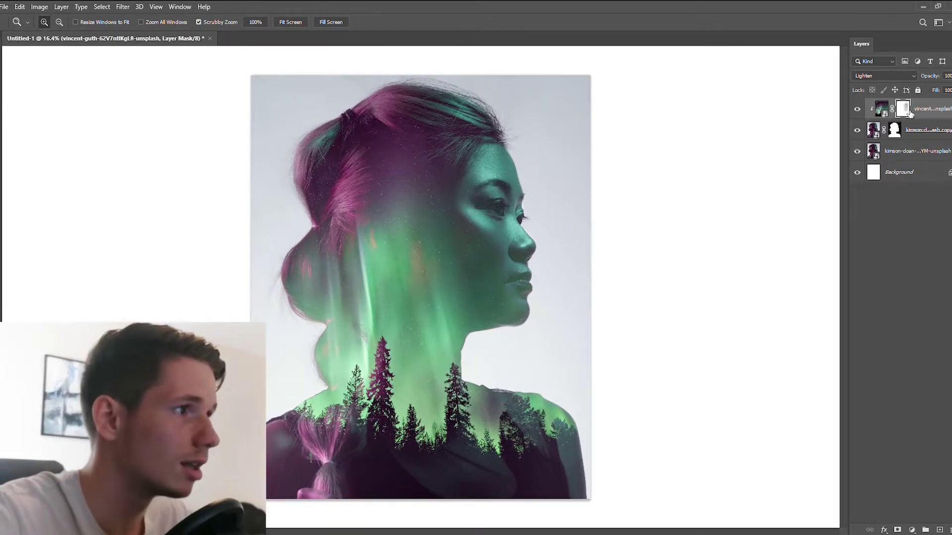
{"action": "right_click", "coordinate": [910, 114]}
{"action": "left_click", "coordinate": [897, 131]}
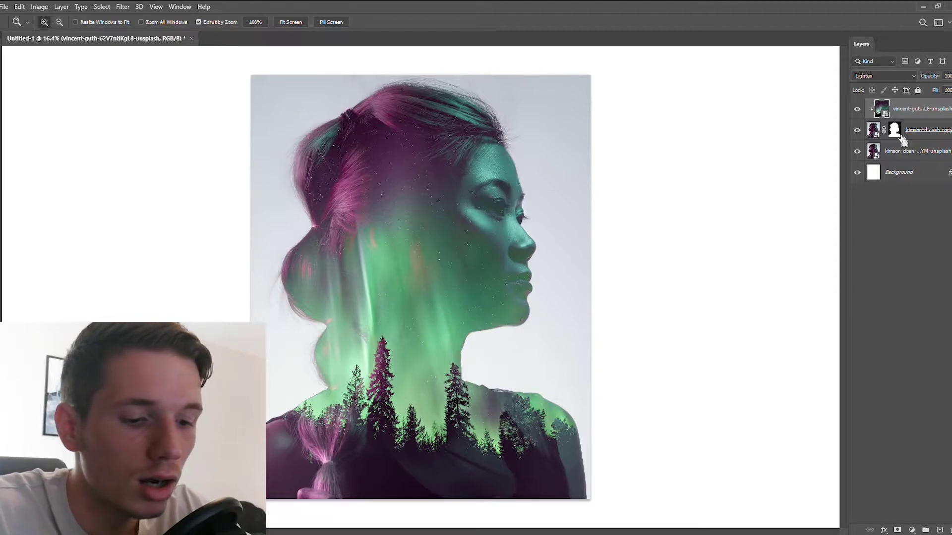
Step: Create a new blank layer above the aurora layer
{"action": "key", "text": "ctrl+shift+alt+n"}
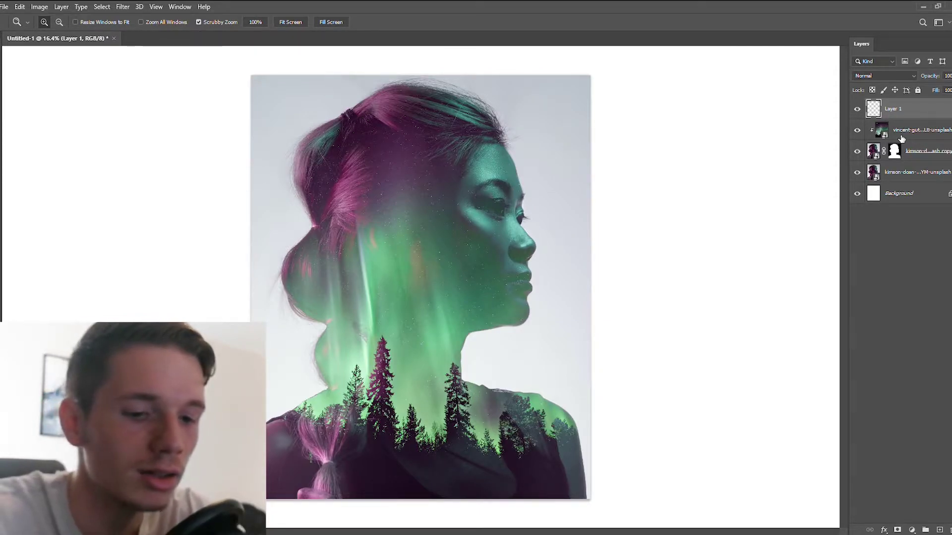
Step: Stamp all visible layers into the new blank layer as one merged image
{"action": "key", "text": "ctrl+shift+alt+e"}
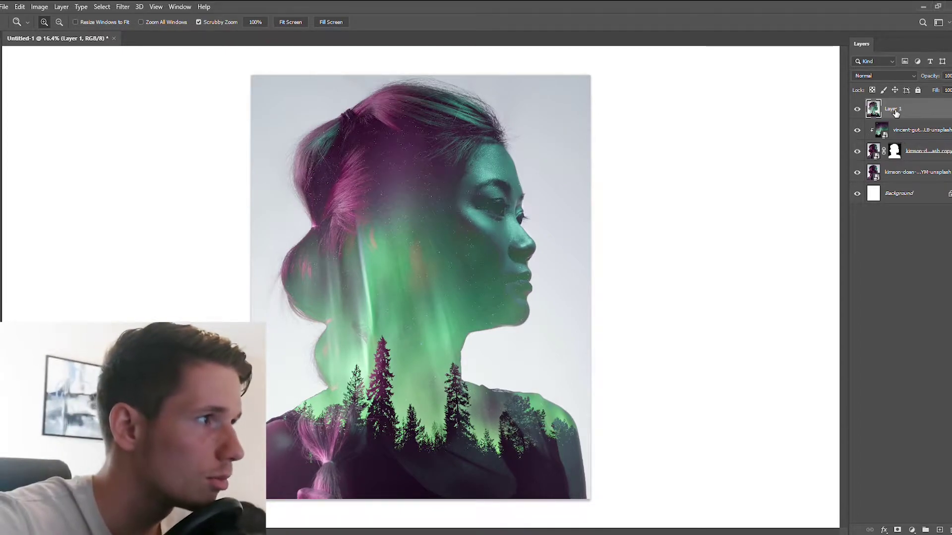
Step: Try deleting the three photo layers between the merged layer and the Background, toggle the merged layer's visibility, and undo the deletion
{"action": "left_click", "coordinate": [911, 177]}
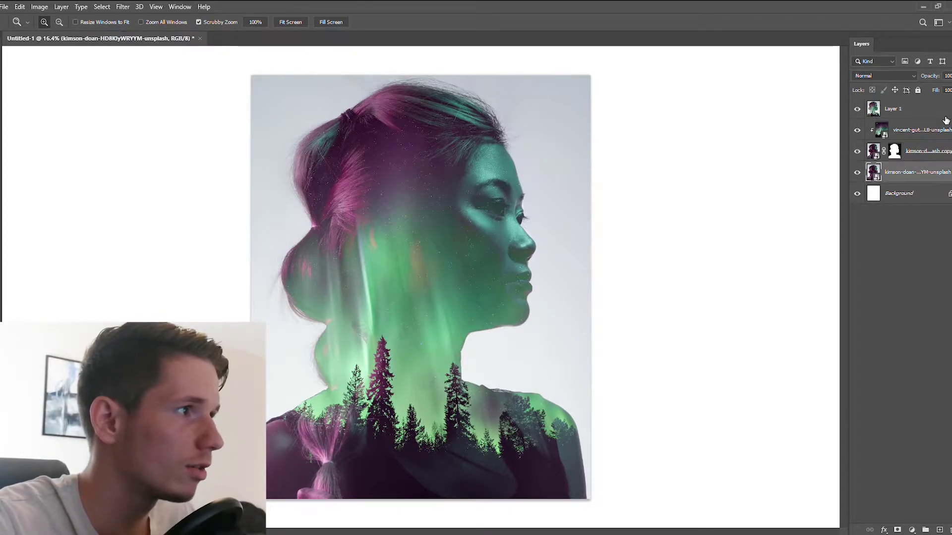
{"action": "left_click", "coordinate": [937, 144], "text": "shift"}
{"action": "key", "text": "Delete"}
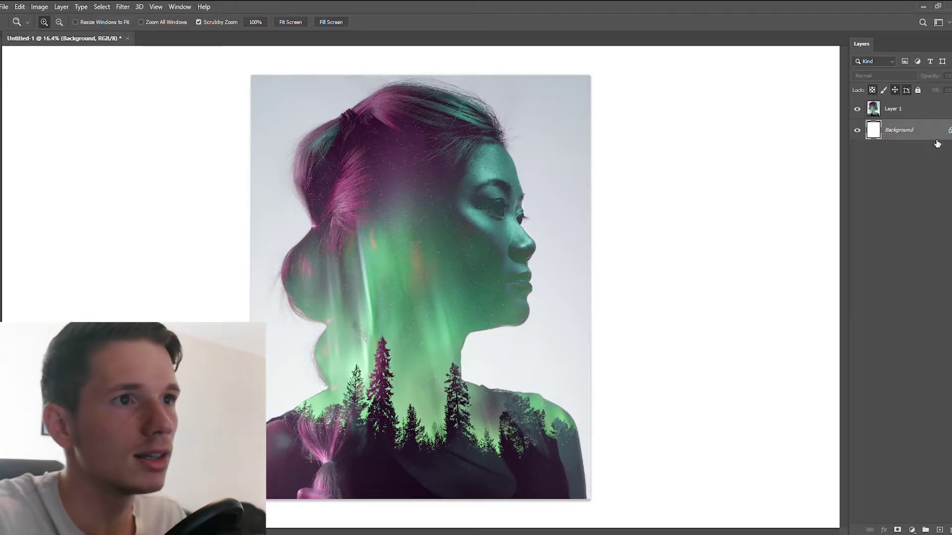
{"action": "left_click", "coordinate": [873, 113]}
{"action": "left_click", "coordinate": [858, 109]}
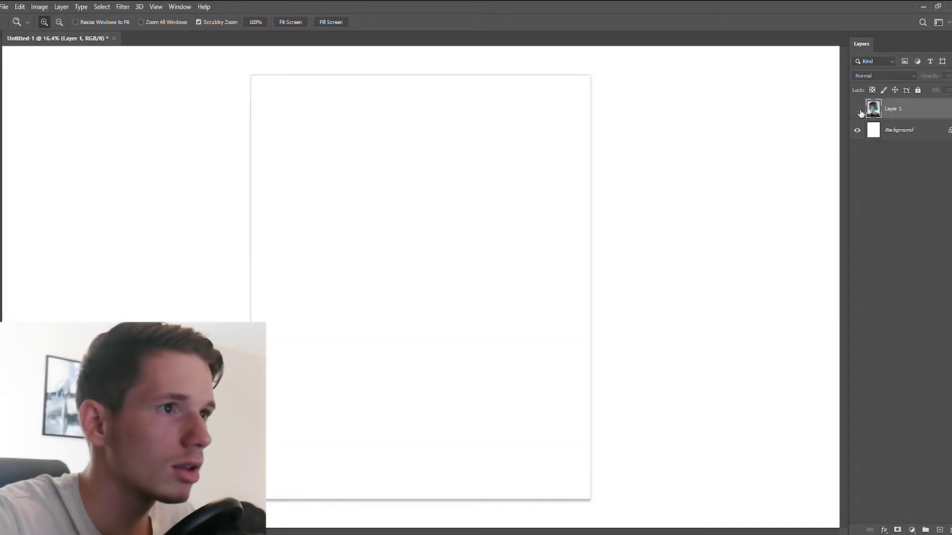
{"action": "left_click", "coordinate": [859, 110]}
{"action": "left_click", "coordinate": [858, 110]}
{"action": "key", "text": "ctrl+z"}
{"action": "key", "text": "ctrl+z"}
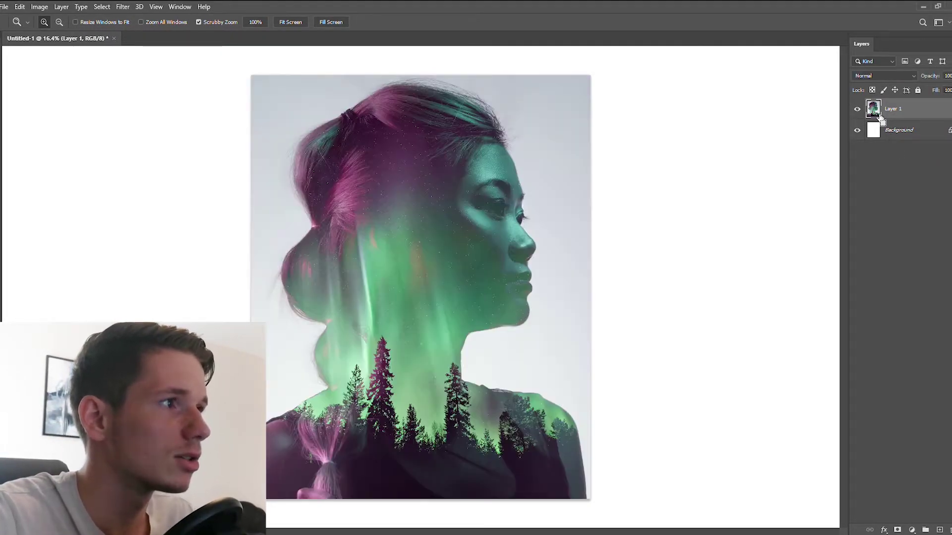
Step: Convert the merged layer to a smart object and open the Camera Raw Filter on it
{"action": "right_click", "coordinate": [904, 111]}
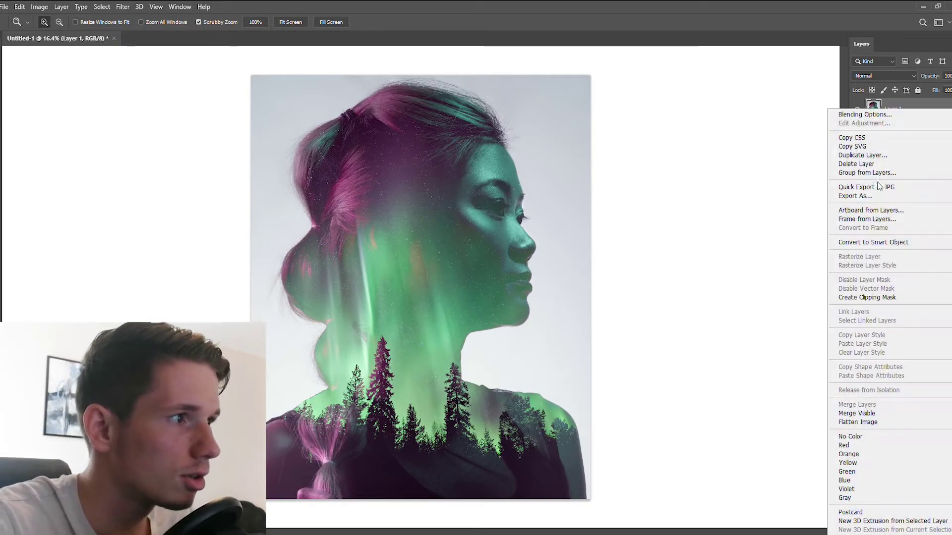
{"action": "left_click", "coordinate": [877, 240]}
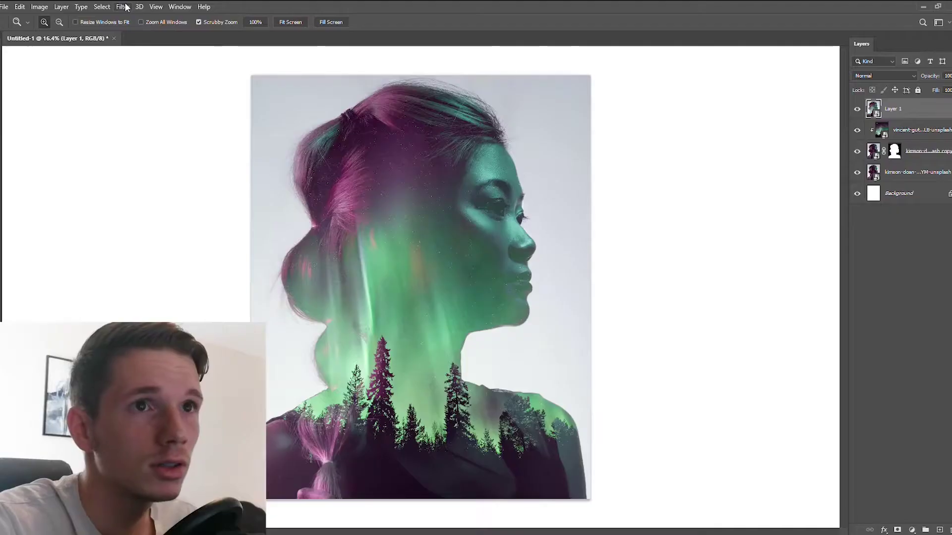
{"action": "left_click", "coordinate": [125, 7]}
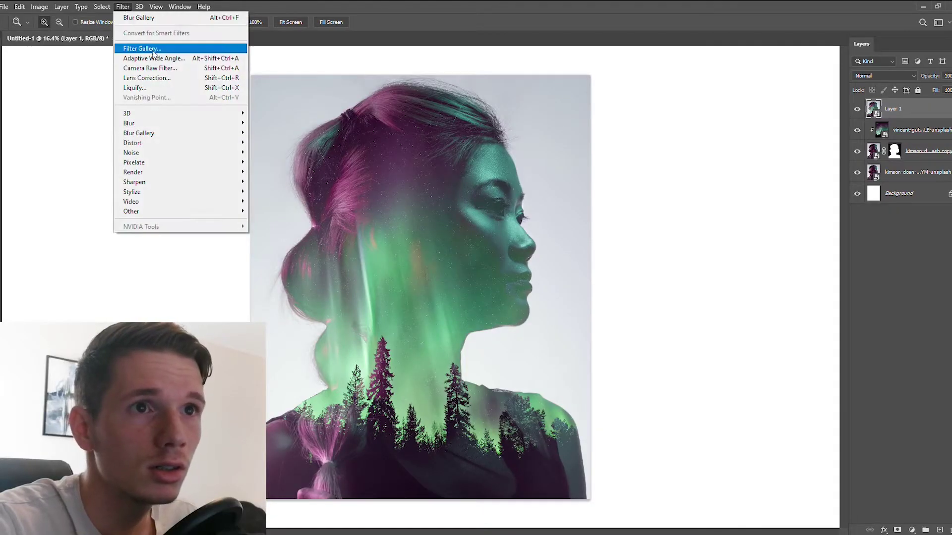
{"action": "left_click", "coordinate": [155, 72]}
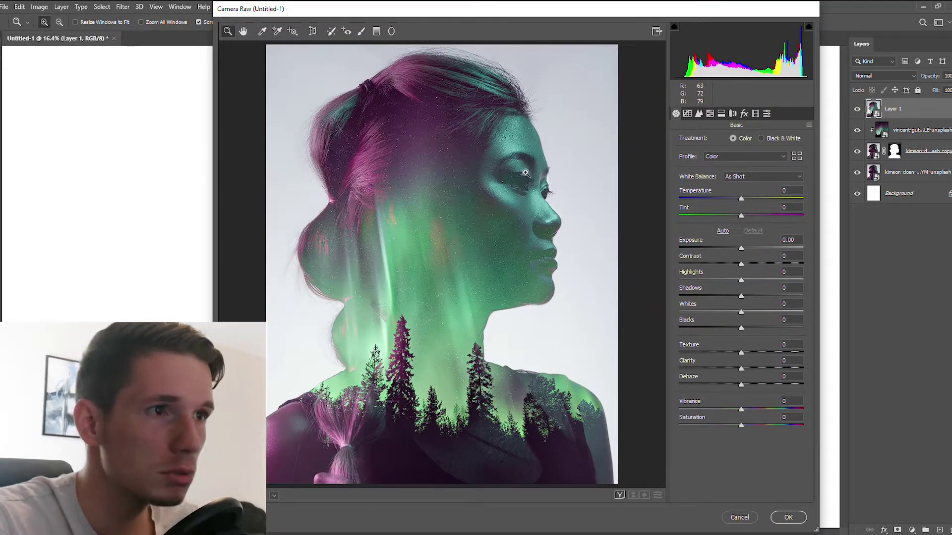
Step: Set the basic Camera Raw values to Temperature -5, Tint +3, Exposure +0.20 and Contrast +15
{"action": "key", "text": "ctrl+minus"}
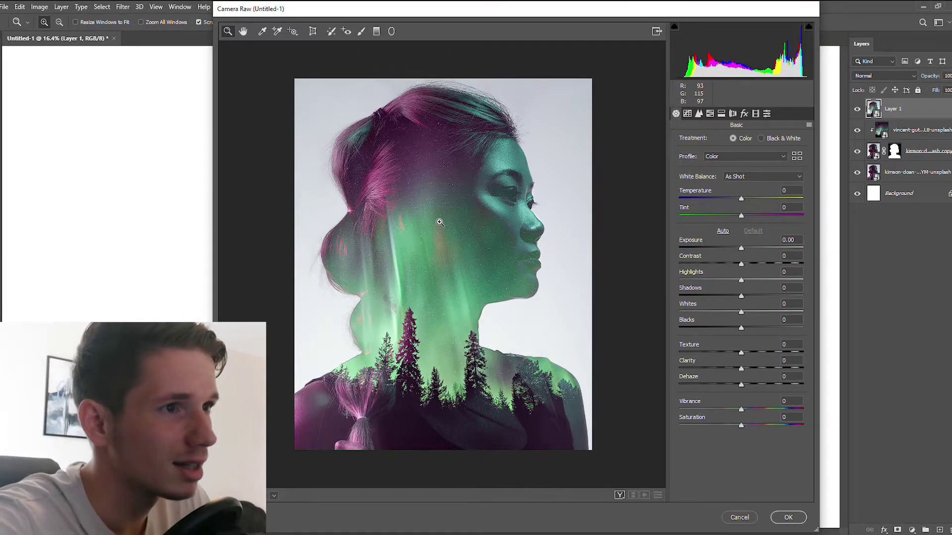
{"action": "left_click_drag", "start_coordinate": [741, 198], "coordinate": [745, 214]}
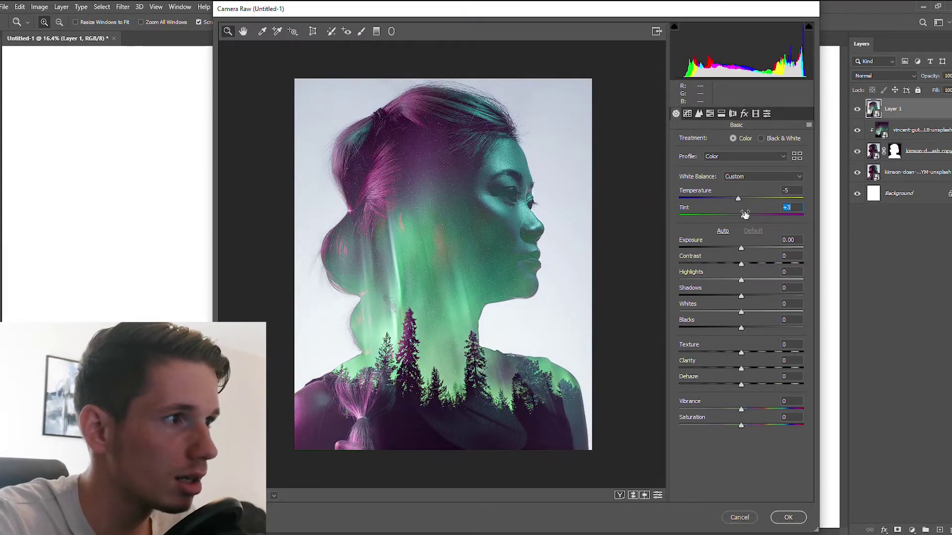
{"action": "left_click_drag", "start_coordinate": [742, 248], "coordinate": [744, 248]}
{"action": "left_click_drag", "start_coordinate": [742, 264], "coordinate": [750, 263]}
Step: Set Highlights to -13, Shadows +24, Whites -23, Blacks -18, Texture +17, Clarity +40 and Vibrance +21
{"action": "left_click_drag", "start_coordinate": [741, 280], "coordinate": [726, 312]}
{"action": "left_click_drag", "start_coordinate": [741, 327], "coordinate": [751, 352]}
{"action": "left_click_drag", "start_coordinate": [741, 368], "coordinate": [766, 369]}
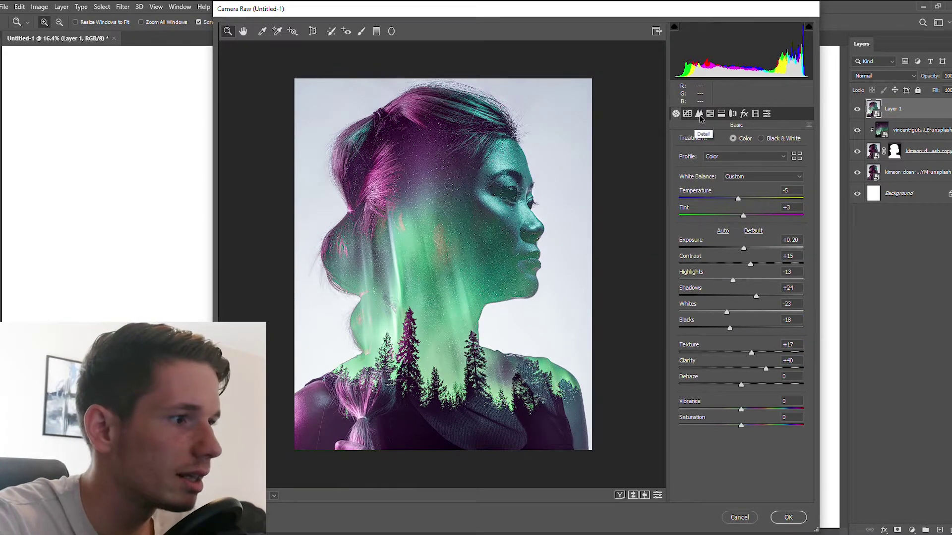
{"action": "left_click_drag", "start_coordinate": [741, 410], "coordinate": [753, 411]}
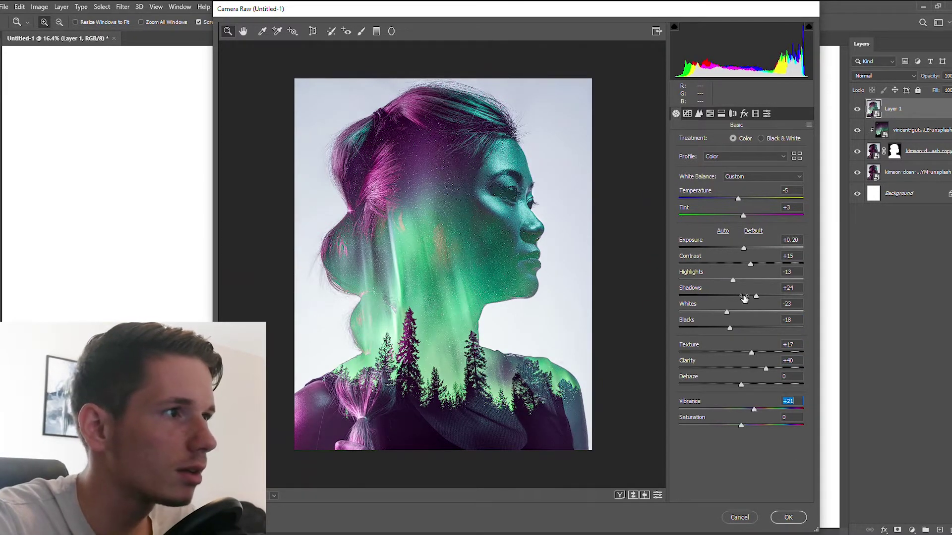
Step: Anchor the RGB point tone curve at the shadows and midtones and lift its black point to an output of 25
{"action": "left_click", "coordinate": [687, 113]}
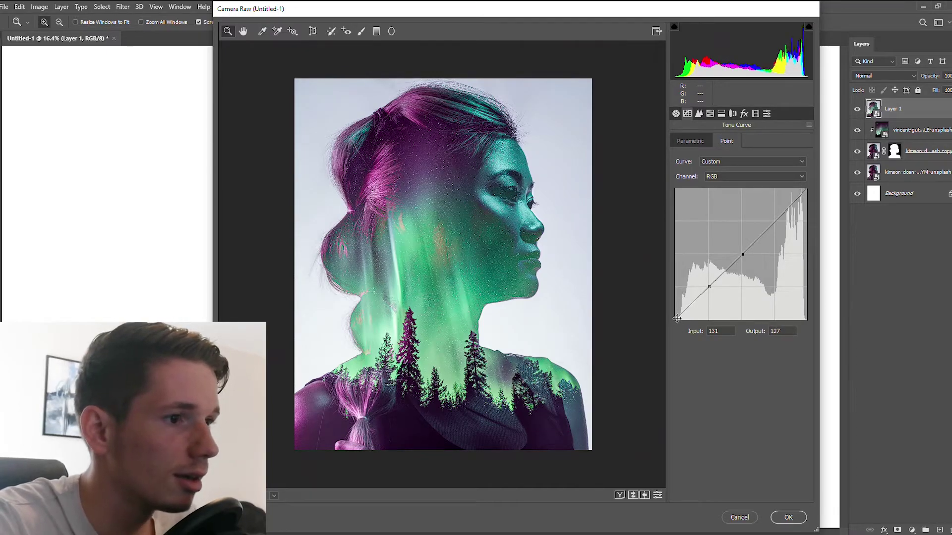
{"action": "left_click_drag", "start_coordinate": [677, 317], "coordinate": [657, 307]}
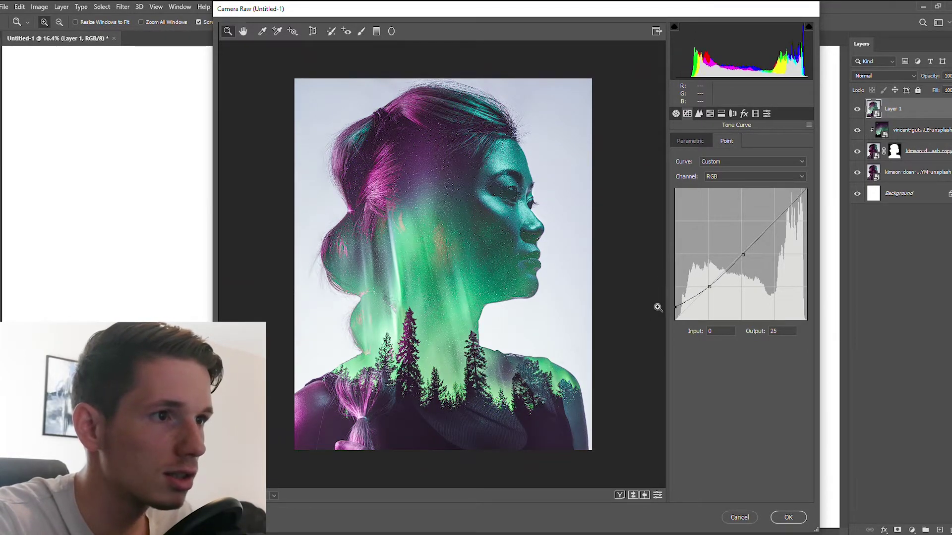
Step: Set the sharpening Amount to 150 with Masking 53 and the luminance noise reduction to 19
{"action": "left_click", "coordinate": [699, 114]}
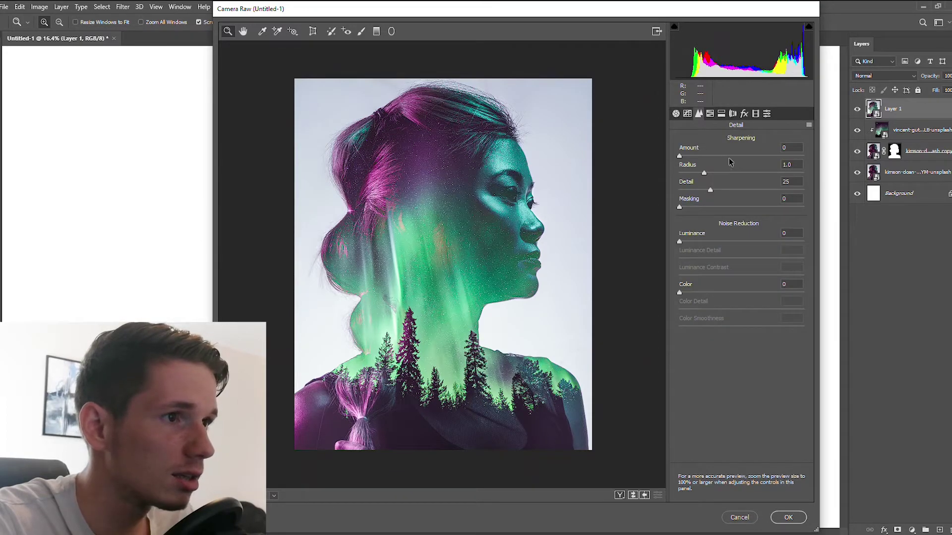
{"action": "scroll", "coordinate": [421, 187], "scroll_direction": "up", "scroll_amount": 5}
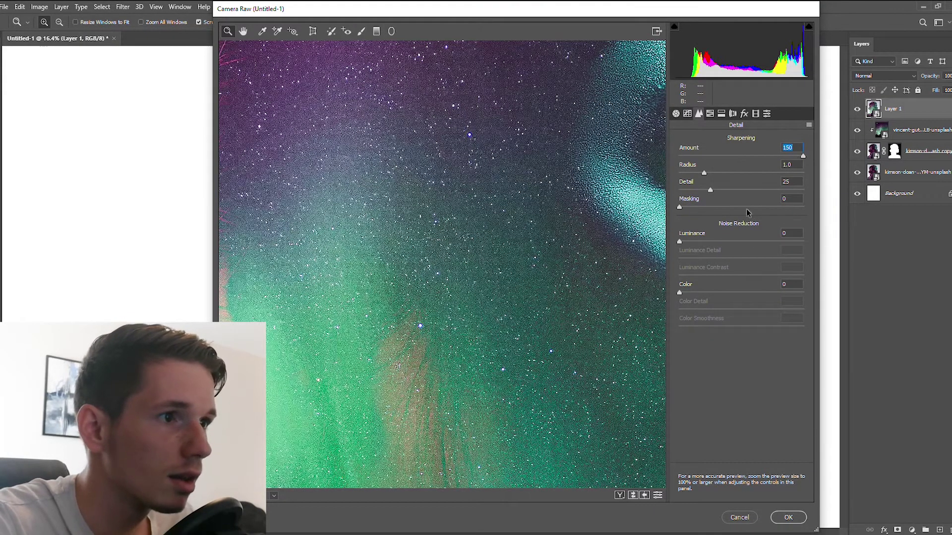
{"action": "left_click", "coordinate": [744, 207]}
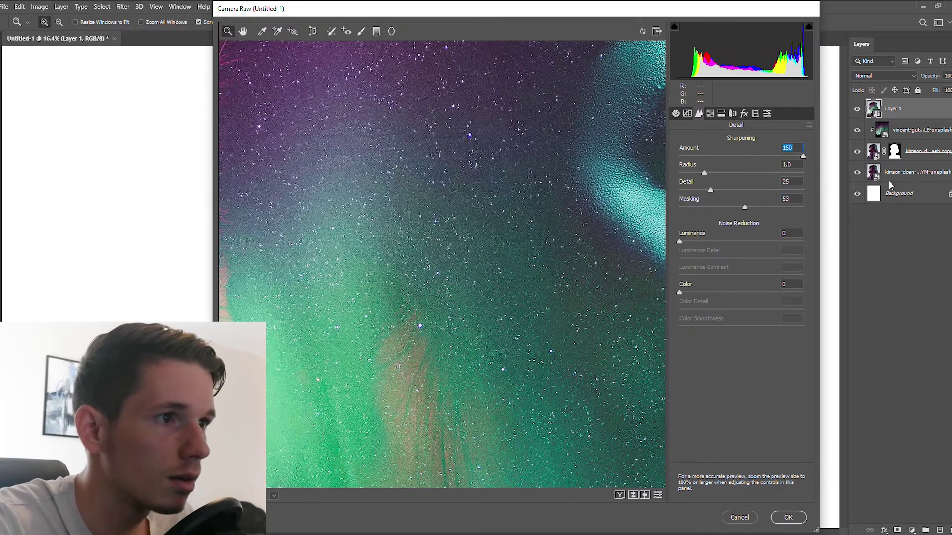
{"action": "key", "text": "ctrl+0"}
{"action": "left_click", "coordinate": [702, 242]}
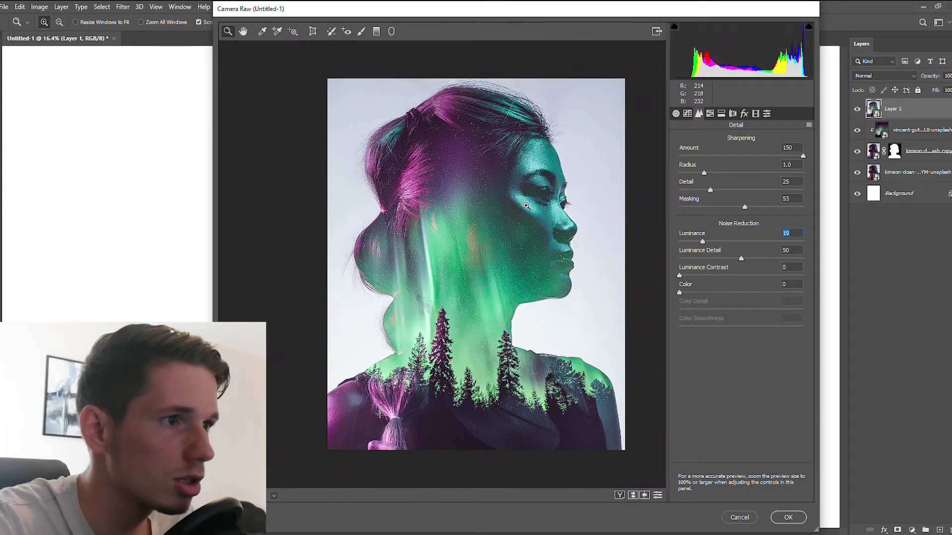
{"action": "scroll", "coordinate": [550, 169], "scroll_direction": "up", "scroll_amount": 2}
{"action": "scroll", "coordinate": [530, 177], "scroll_direction": "down", "scroll_amount": 1}
{"action": "scroll", "coordinate": [529, 178], "scroll_direction": "down", "scroll_amount": 2}
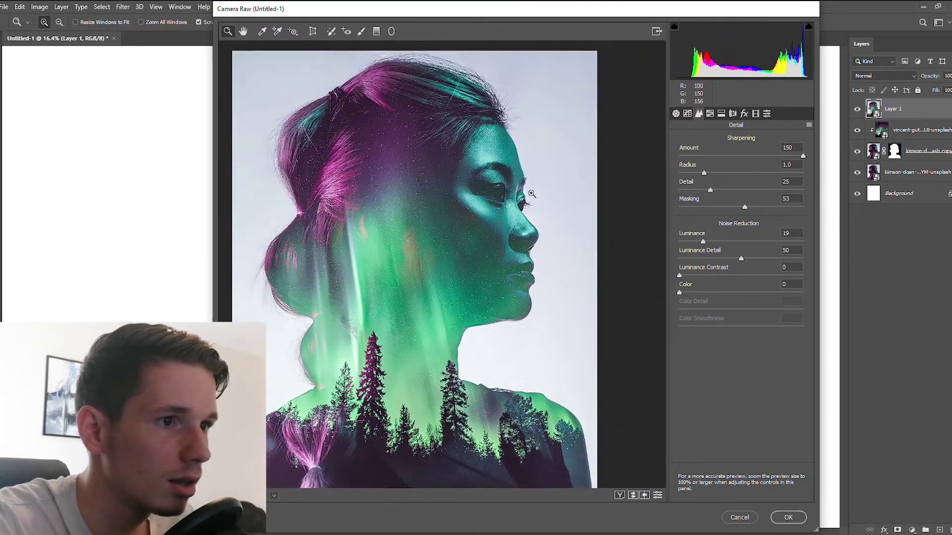
Step: Add a post-crop vignette with Amount -19, Midpoint 14 and Feather 100, plus grain with Amount 18
{"action": "left_click", "coordinate": [744, 113]}
{"action": "left_click_drag", "start_coordinate": [741, 248], "coordinate": [698, 267]}
{"action": "left_click", "coordinate": [728, 247]}
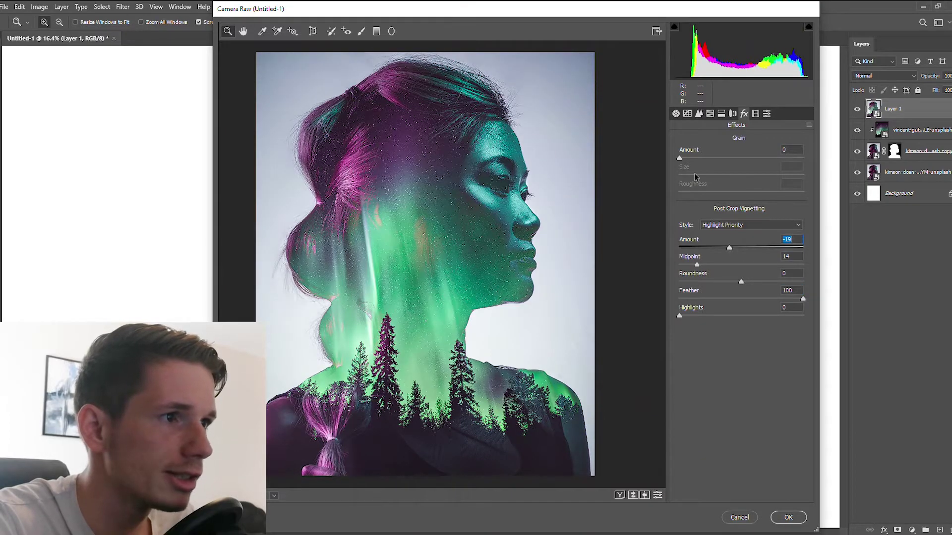
{"action": "left_click_drag", "start_coordinate": [691, 155], "coordinate": [702, 157]}
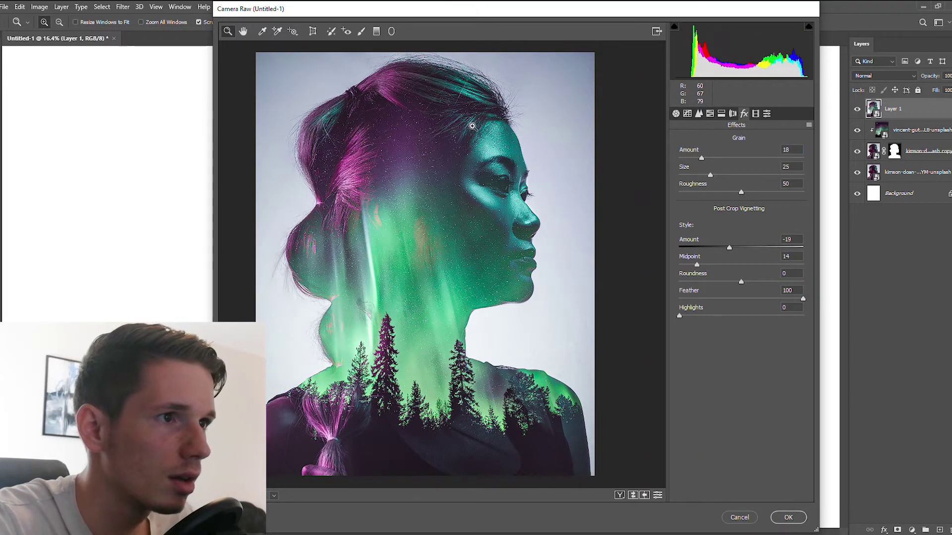
{"action": "left_click", "coordinate": [476, 168]}
{"action": "key", "text": "ctrl+0"}
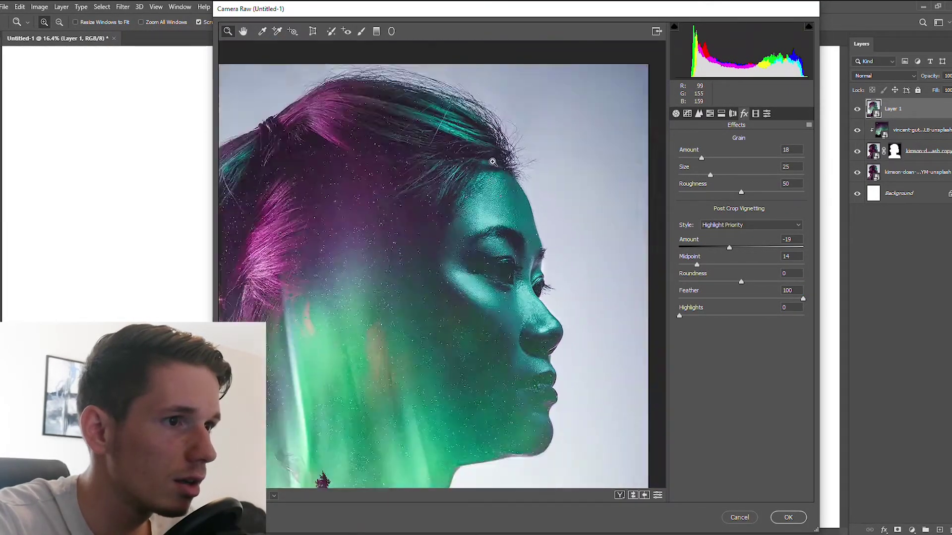
Step: Adjust the Aquas in the HSL settings to Hue +33, Saturation +33 and Luminance +40
{"action": "left_click", "coordinate": [710, 114]}
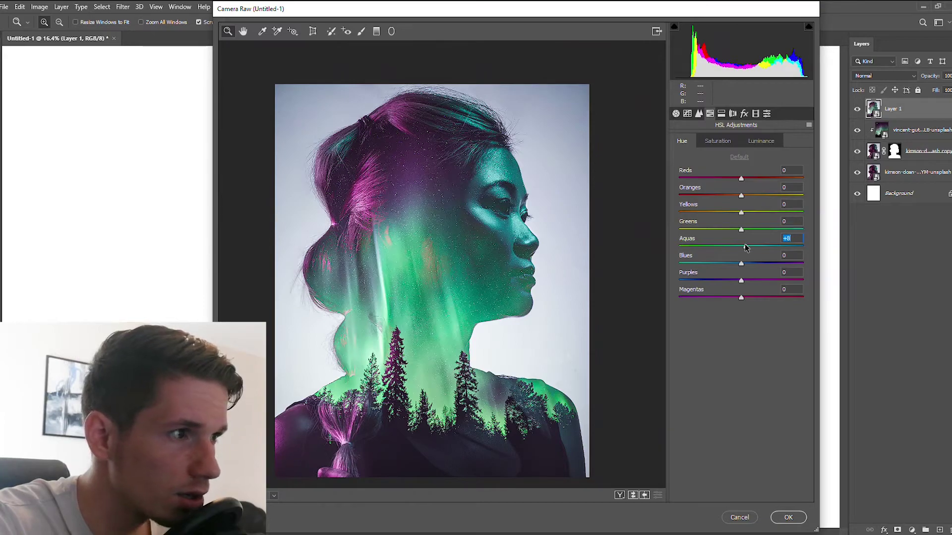
{"action": "left_click_drag", "start_coordinate": [748, 247], "coordinate": [770, 247]}
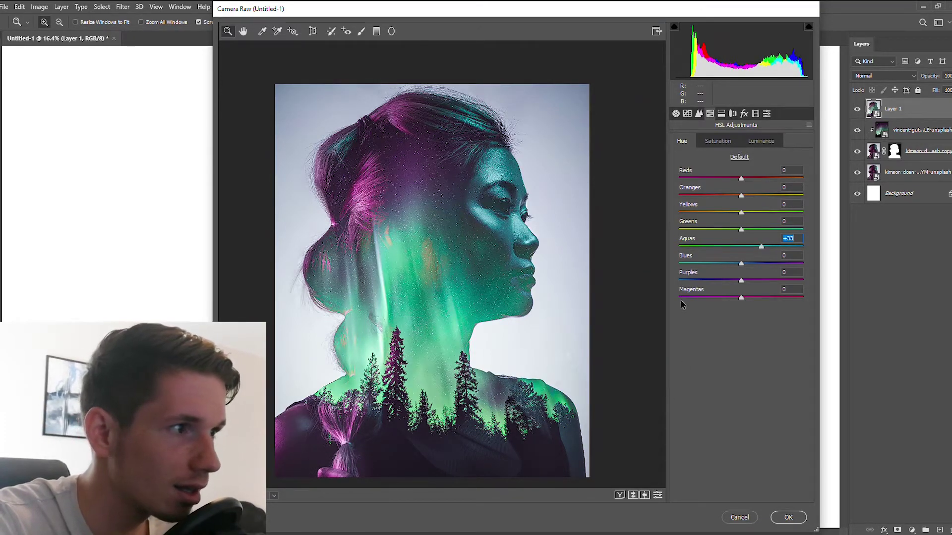
{"action": "left_click", "coordinate": [717, 140]}
{"action": "mouse_move", "coordinate": [748, 247]}
{"action": "left_mouse_down"}
{"action": "mouse_move", "coordinate": [787, 247]}
{"action": "mouse_move", "coordinate": [767, 247]}
{"action": "left_mouse_up"}
{"action": "left_click", "coordinate": [761, 141]}
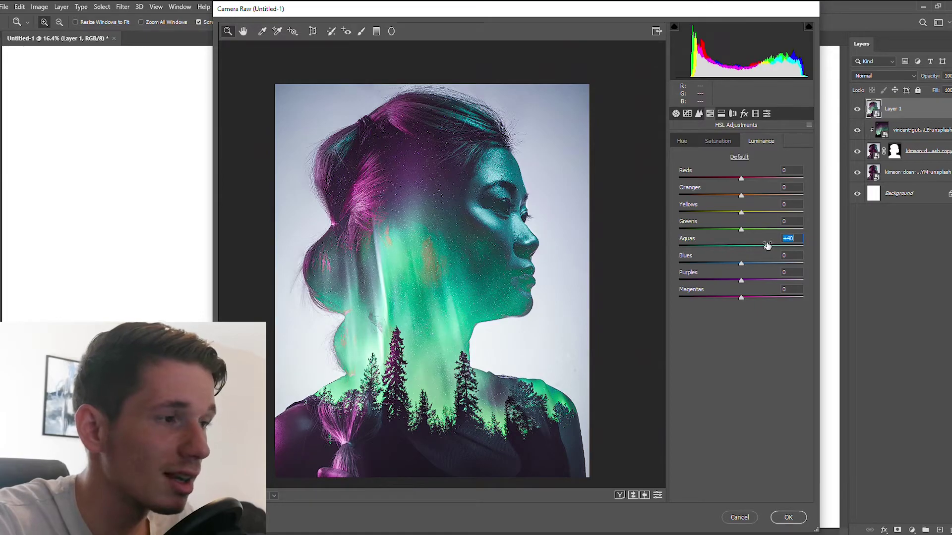
{"action": "left_click", "coordinate": [683, 141]}
Step: Preview the Creative presets from Desaturated Contrast through Warm Shadows on the image
{"action": "left_click", "coordinate": [767, 113]}
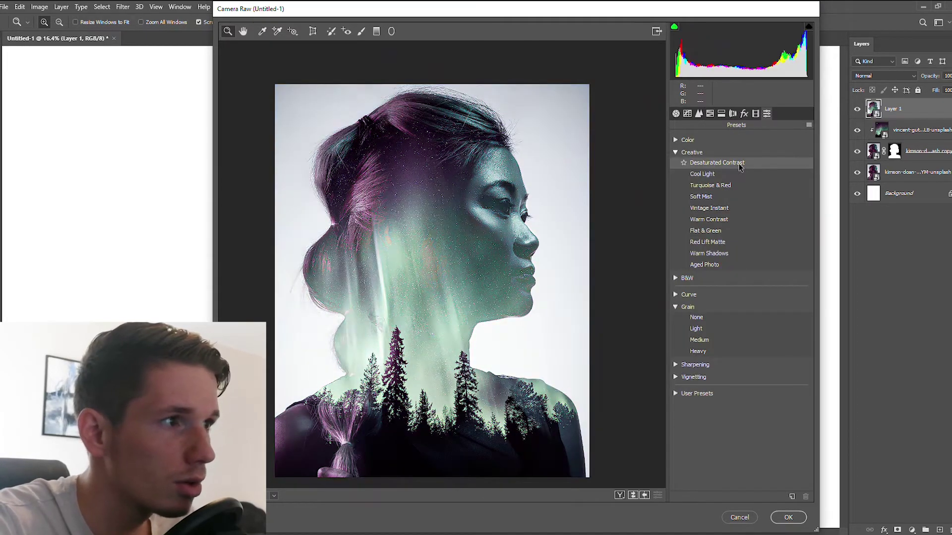
{"action": "left_click", "coordinate": [676, 153]}
{"action": "left_click", "coordinate": [676, 153]}
{"action": "left_click", "coordinate": [701, 178]}
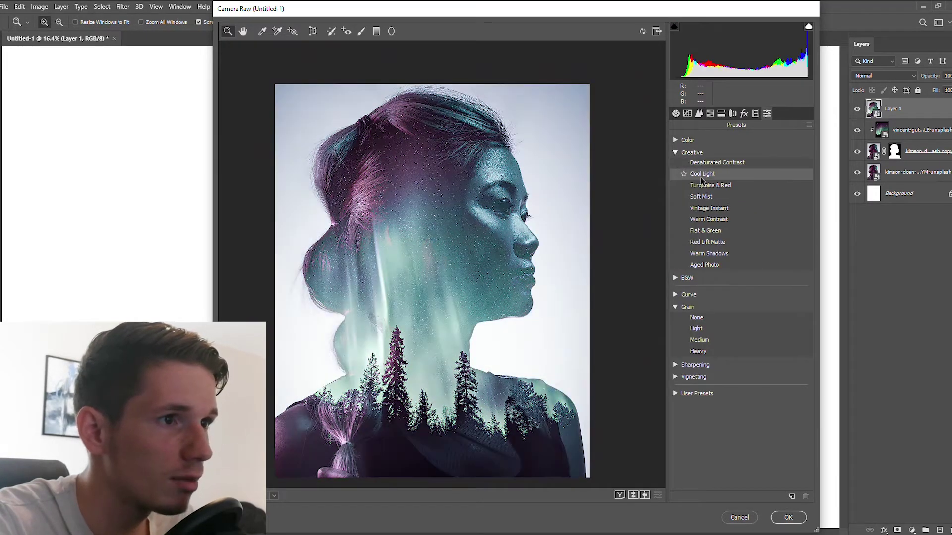
{"action": "left_click", "coordinate": [706, 185]}
{"action": "left_click", "coordinate": [703, 197]}
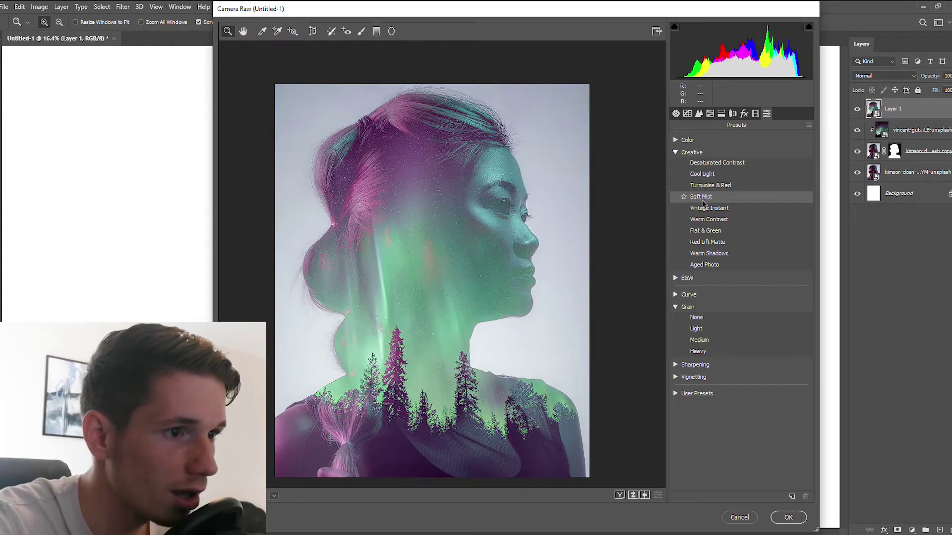
{"action": "left_click", "coordinate": [706, 208]}
{"action": "left_click", "coordinate": [705, 220]}
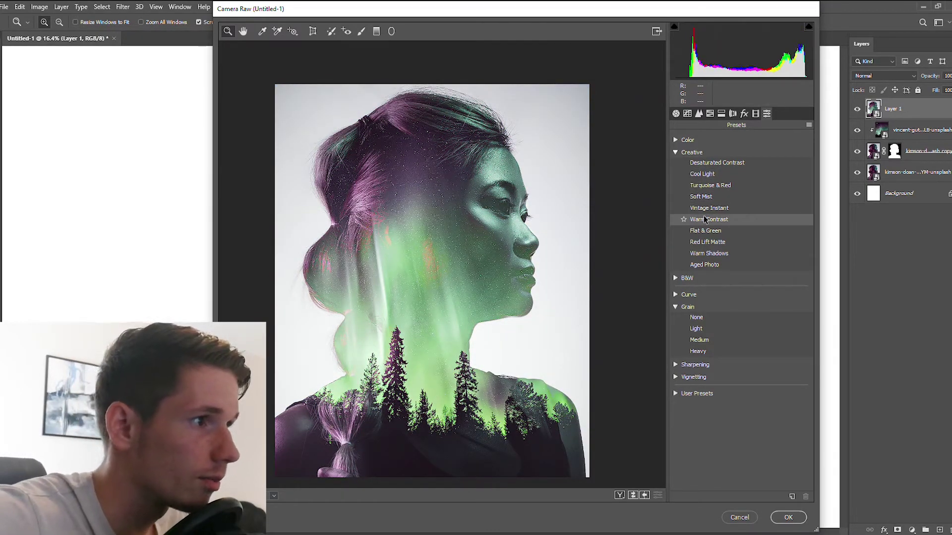
{"action": "left_click", "coordinate": [705, 230]}
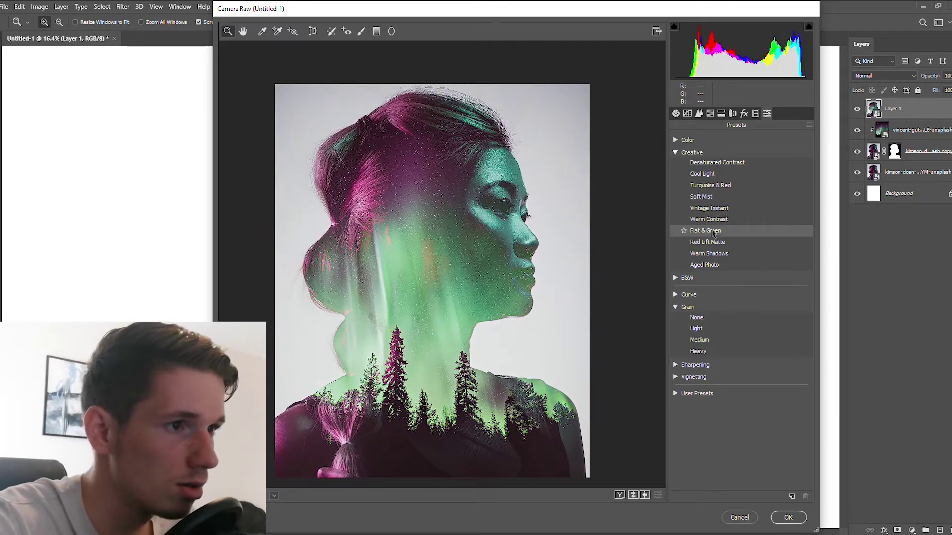
{"action": "left_click", "coordinate": [708, 243]}
{"action": "left_click", "coordinate": [709, 254]}
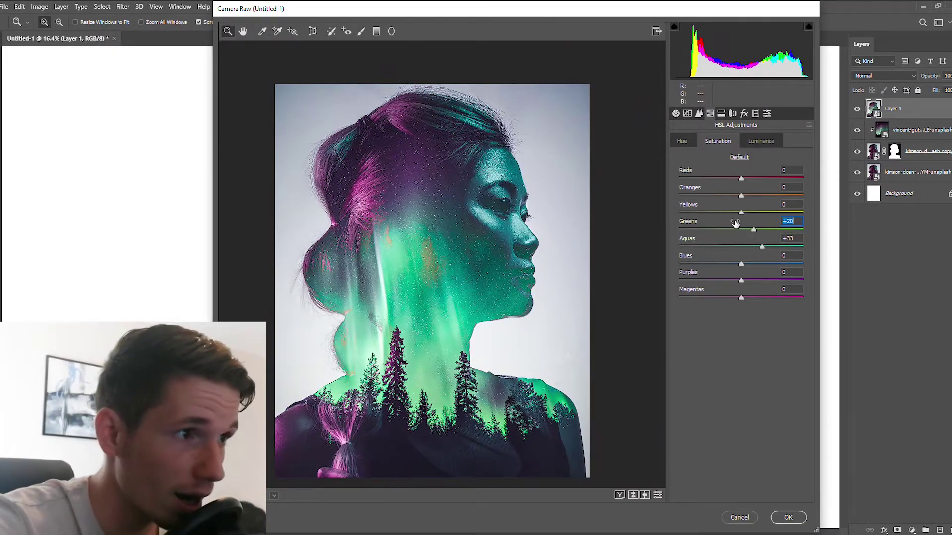
Step: Set the Greens saturation to +20 and apply the Camera Raw filter, comparing the merged layer with the ungraded image
{"action": "left_click", "coordinate": [676, 113]}
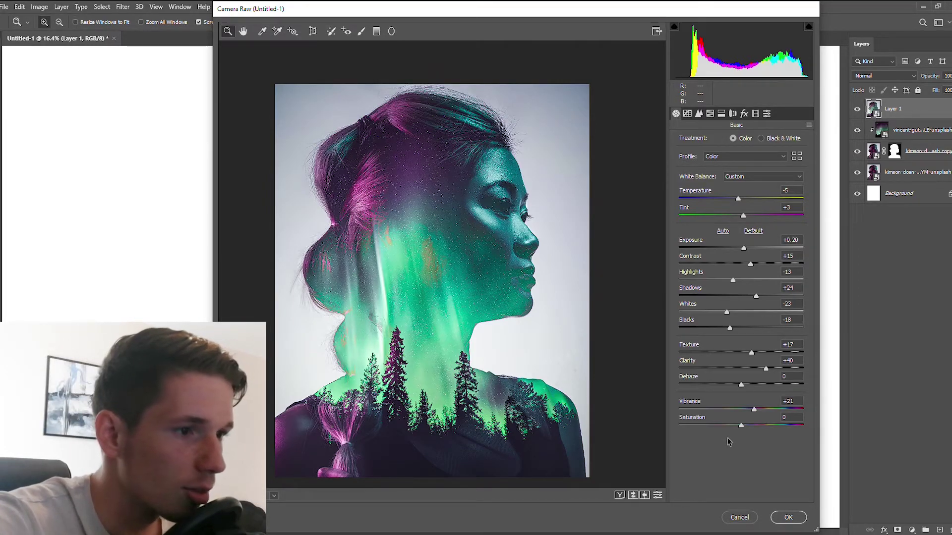
{"action": "left_click", "coordinate": [788, 517]}
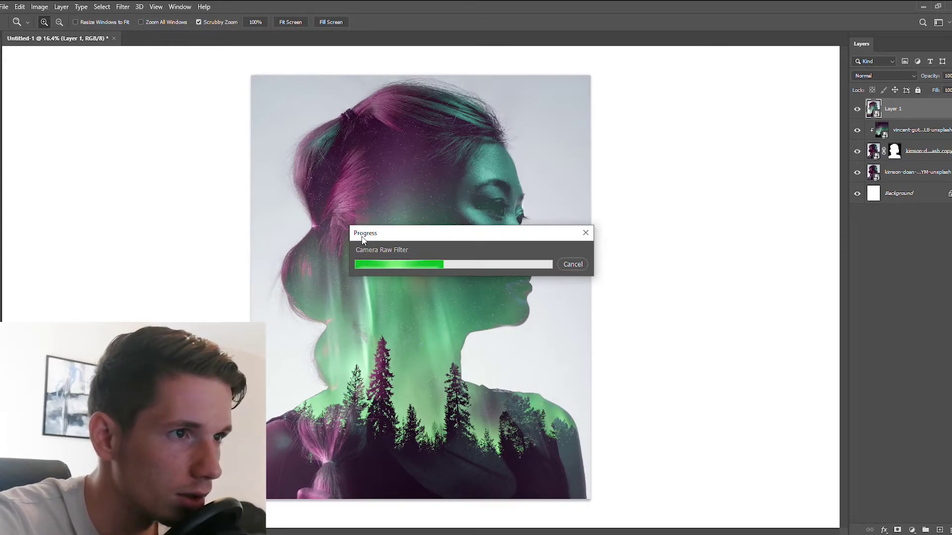
{"action": "left_click", "coordinate": [858, 113]}
{"action": "left_click", "coordinate": [857, 114]}
{"action": "left_click_drag", "start_coordinate": [336, 226], "coordinate": [333, 203]}
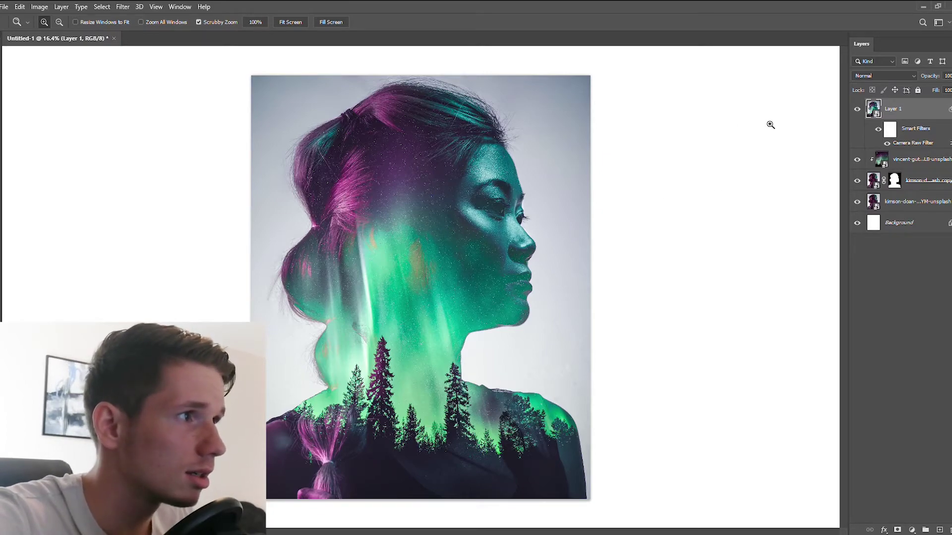
Step: Hide the graded merged layer and try a default Black & White adjustment layer clipped to the masked portrait copy
{"action": "left_click", "coordinate": [857, 110]}
{"action": "left_click", "coordinate": [891, 182]}
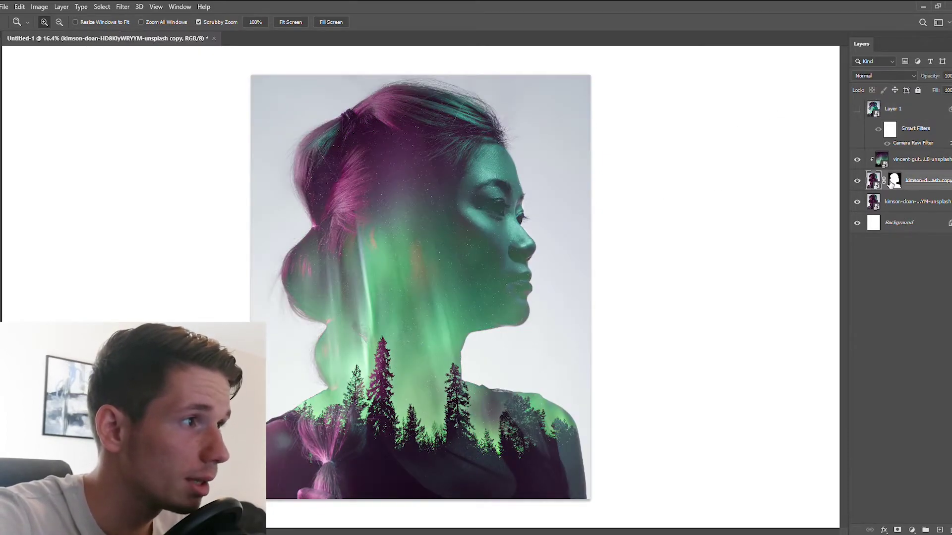
{"action": "left_click", "coordinate": [912, 530]}
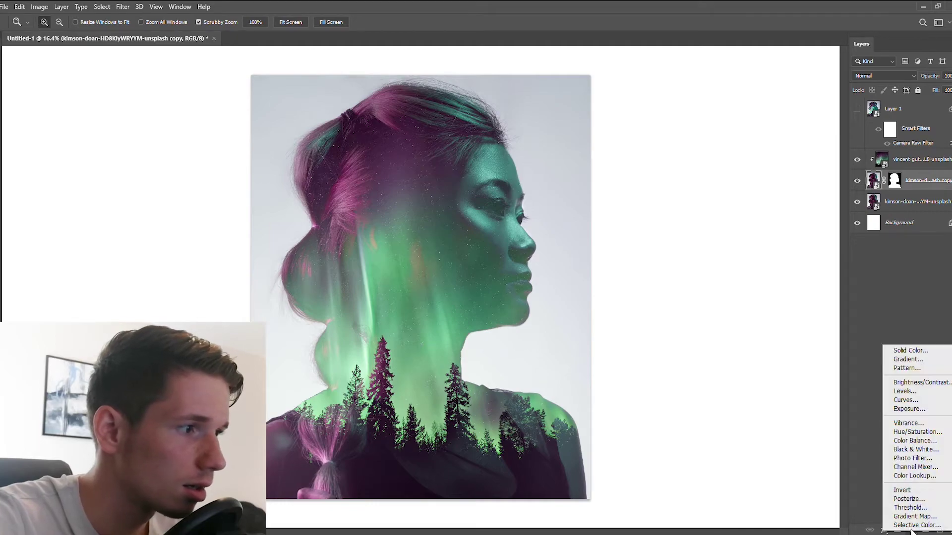
{"action": "left_click", "coordinate": [907, 454]}
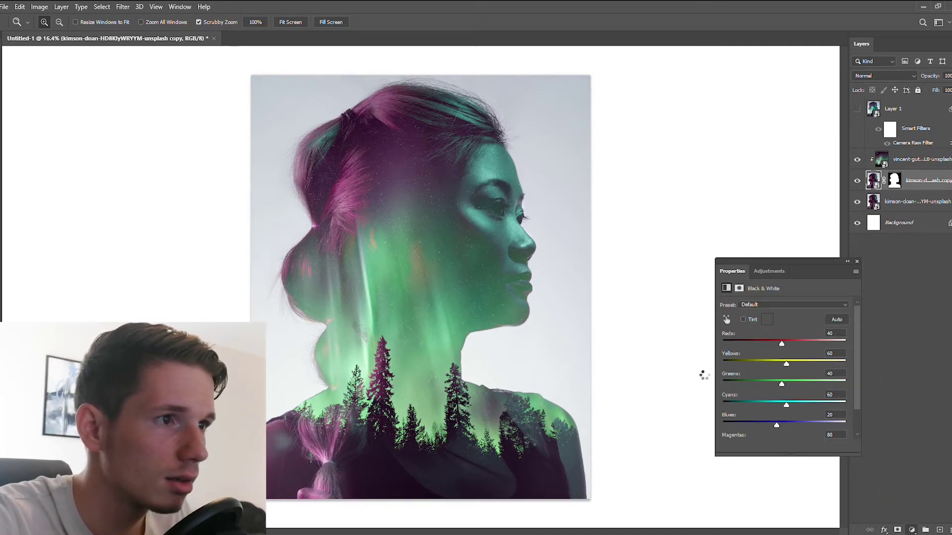
{"action": "left_click", "coordinate": [857, 261]}
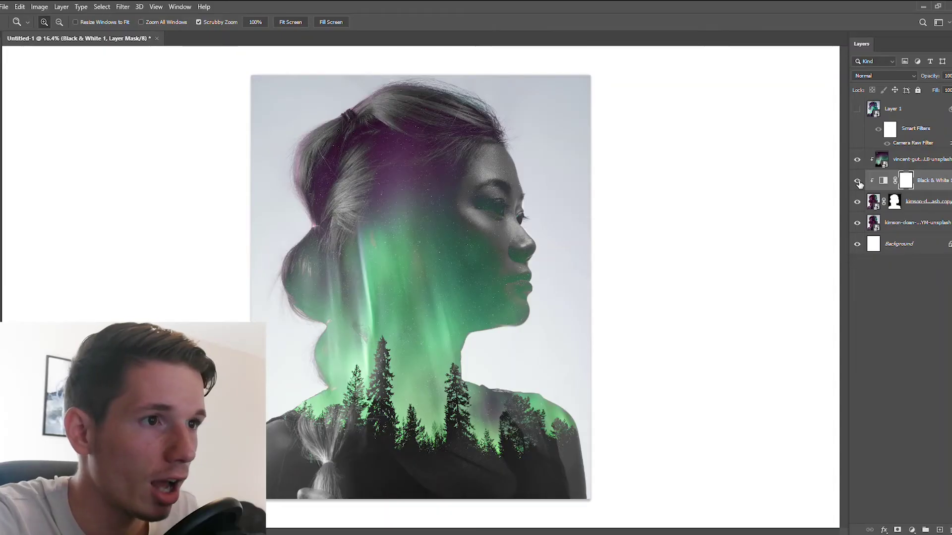
Step: Compare the image without the Black & White adjustment, delete that adjustment layer and show the graded merged layer again
{"action": "left_click", "coordinate": [857, 181]}
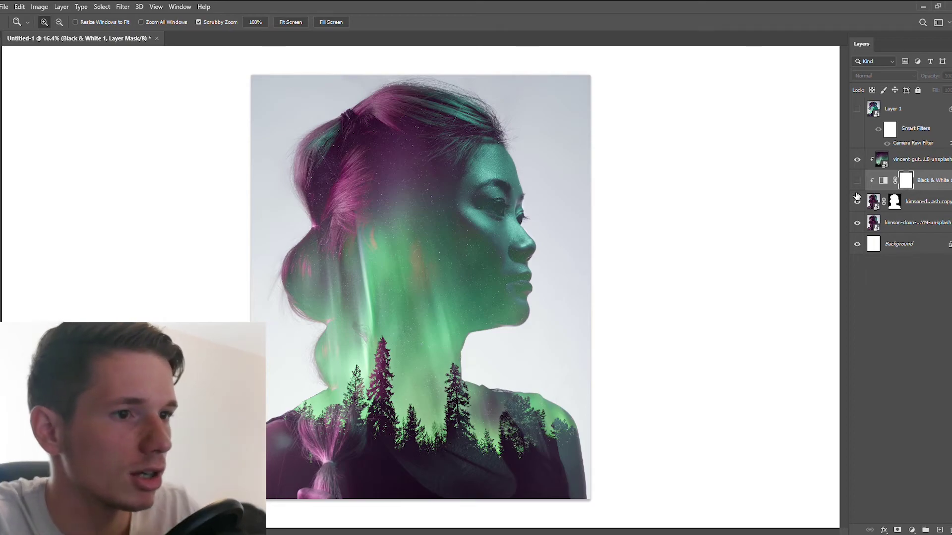
{"action": "key", "text": "Delete"}
{"action": "left_click", "coordinate": [857, 108]}
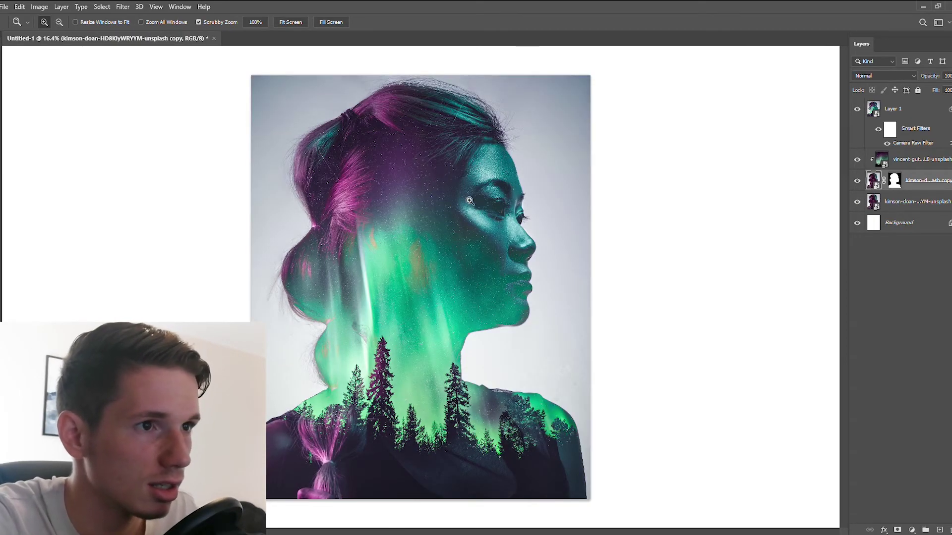